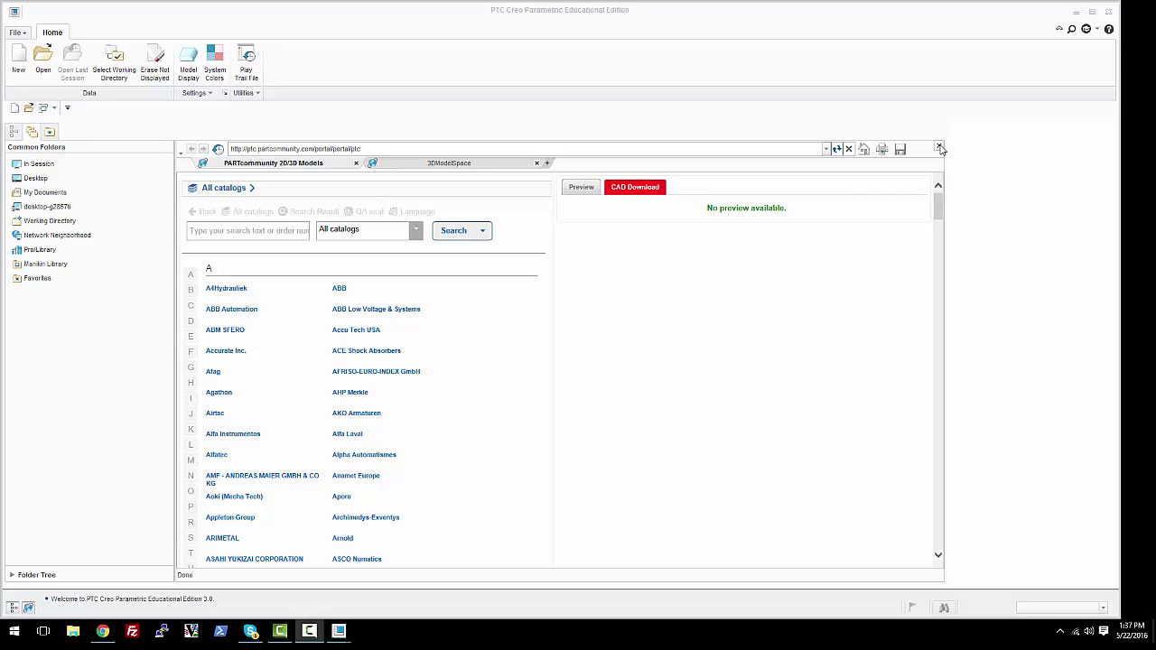
- Dismiss the embedded PARTcommunity catalog panel to reveal the empty home workspace
left_click(939, 149)
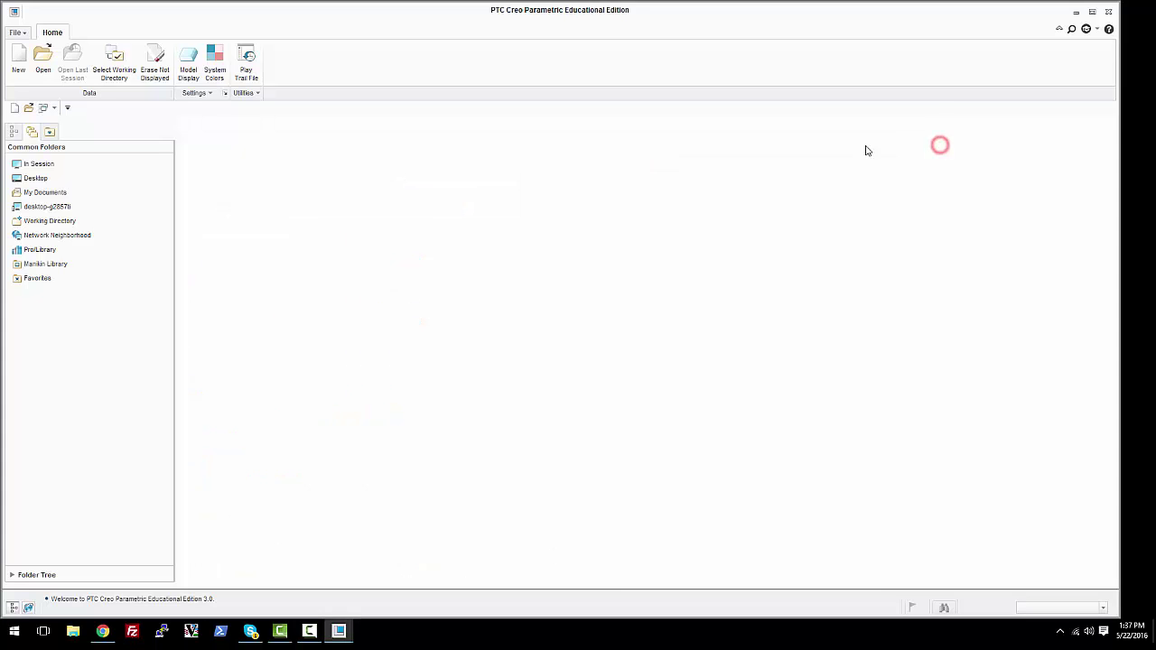
- Create solid part some_extrude from the Empty template, without copying associated drawings
left_click(13, 33)
left_click(36, 52)
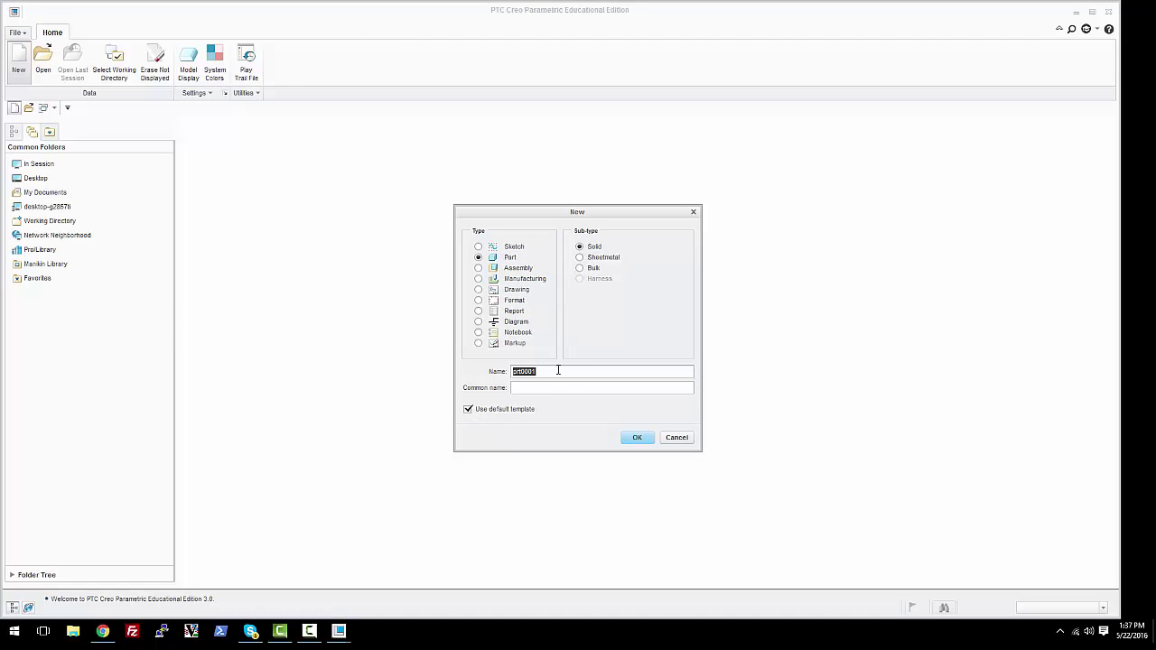
type("some_extrude")
left_click(468, 410)
left_click(641, 439)
left_click(484, 234)
left_click(461, 402)
left_click(600, 432)
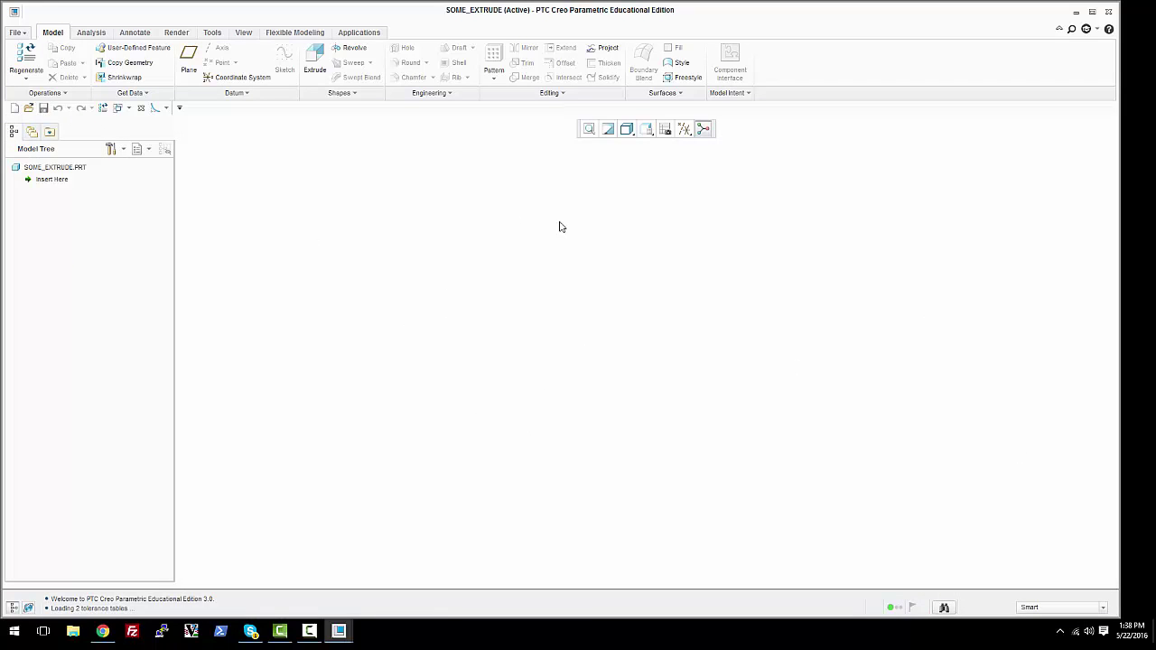
- Add the default datum planes, then check DTM1, DTM2, DTM3 and the part in the Model Tree
left_click(192, 61)
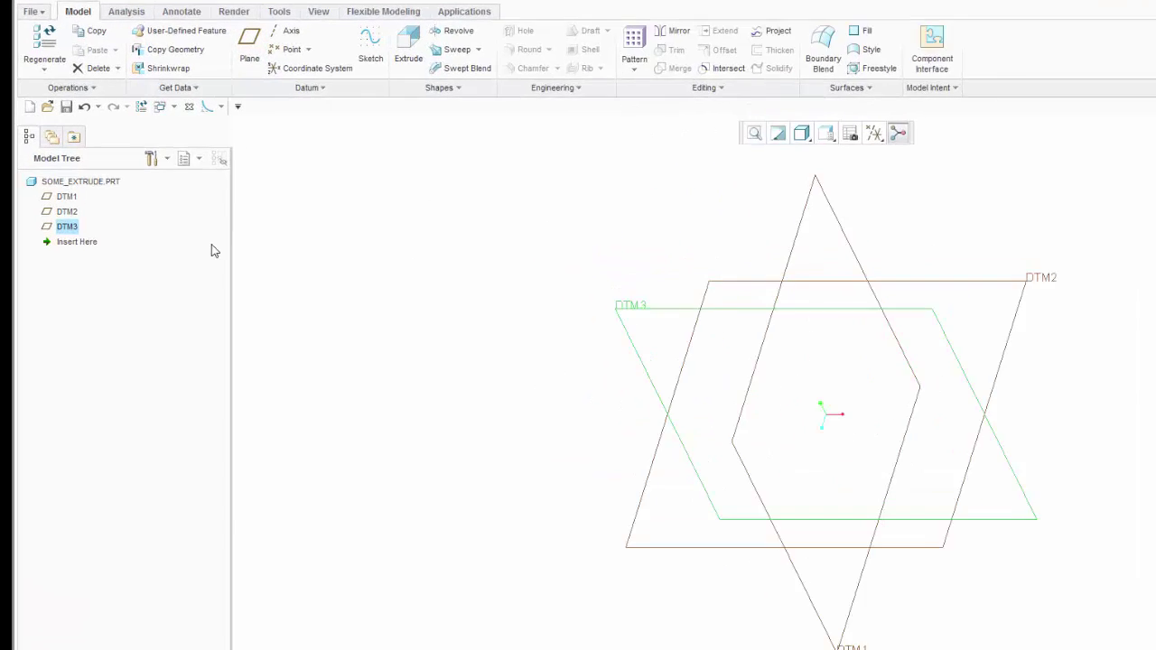
left_click(140, 261)
left_click(153, 286)
left_click(154, 314)
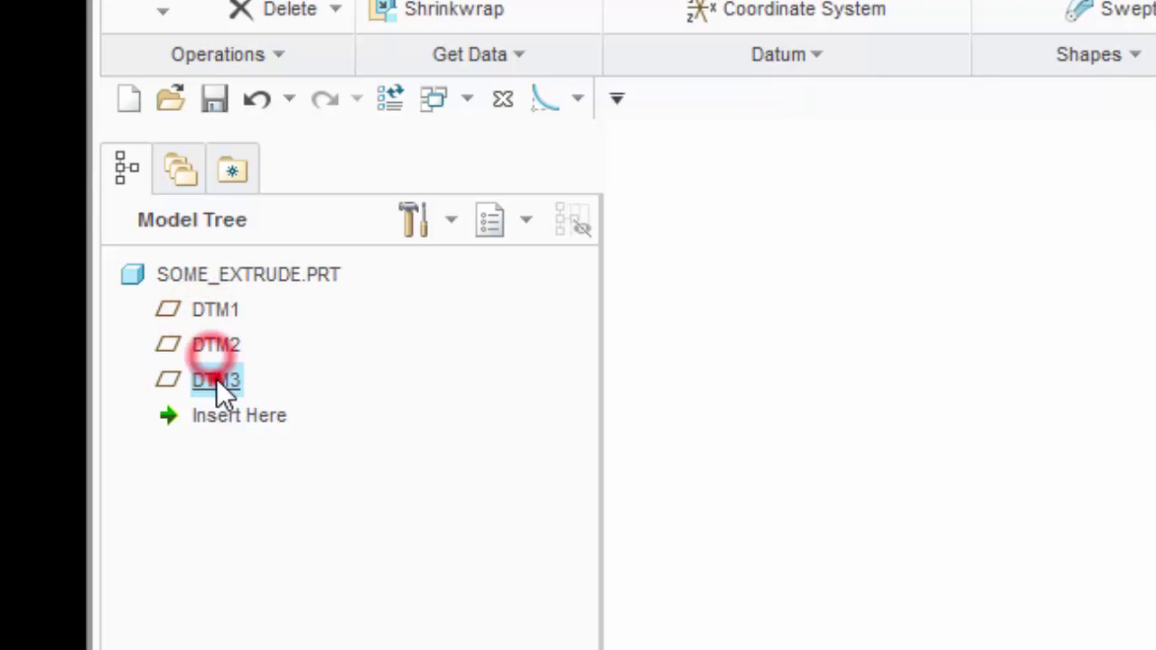
left_click(417, 390)
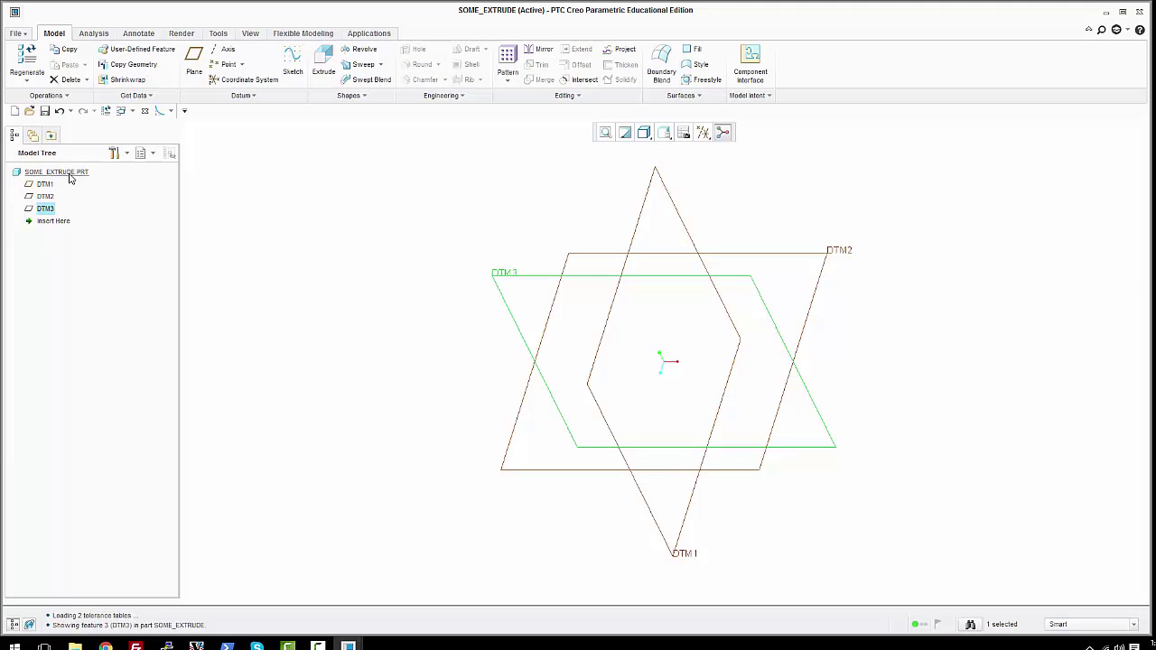
left_click(34, 177)
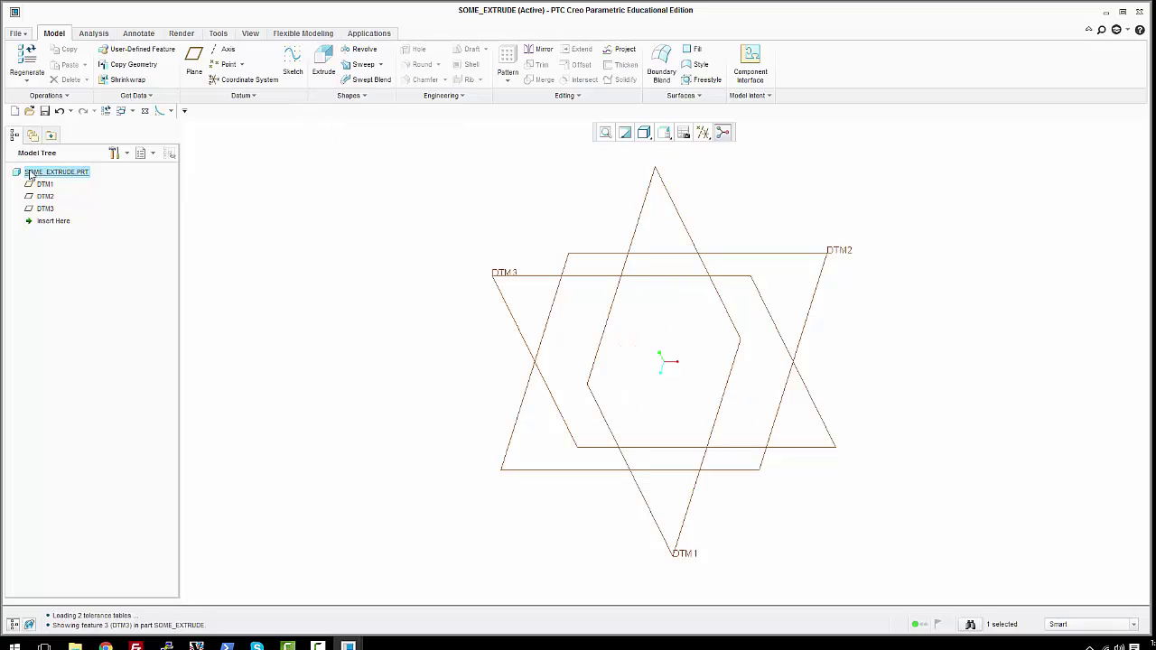
- Start Extrude 1 with an internal sketch on DTM1, oriented by DTM3
left_click(324, 61)
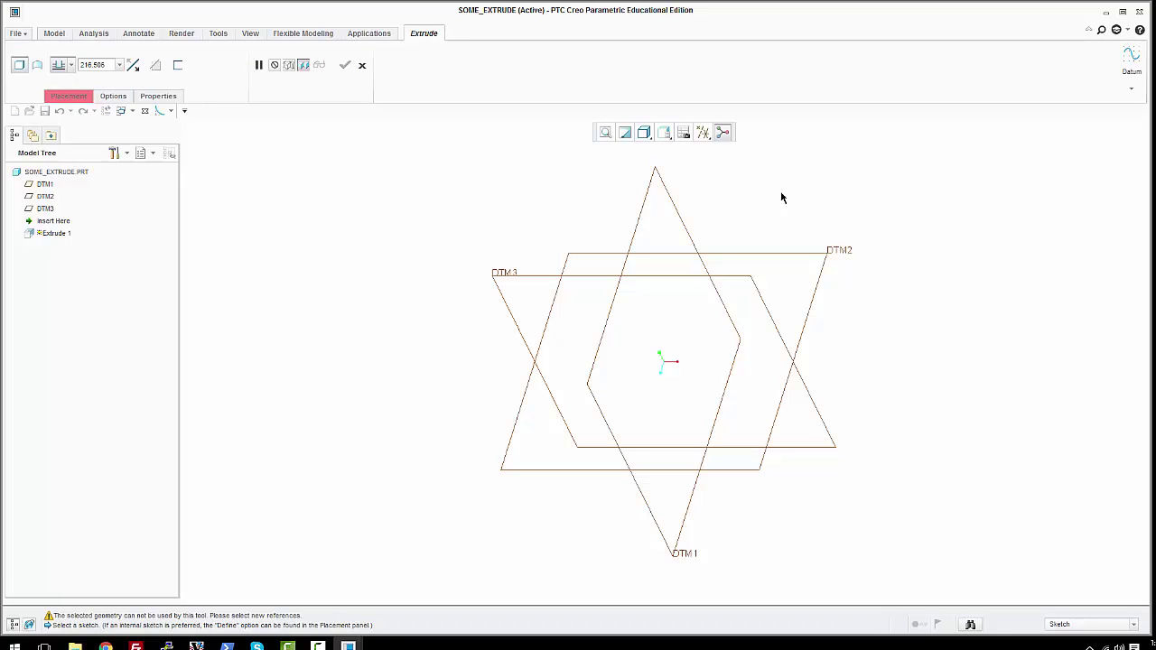
left_click(70, 96)
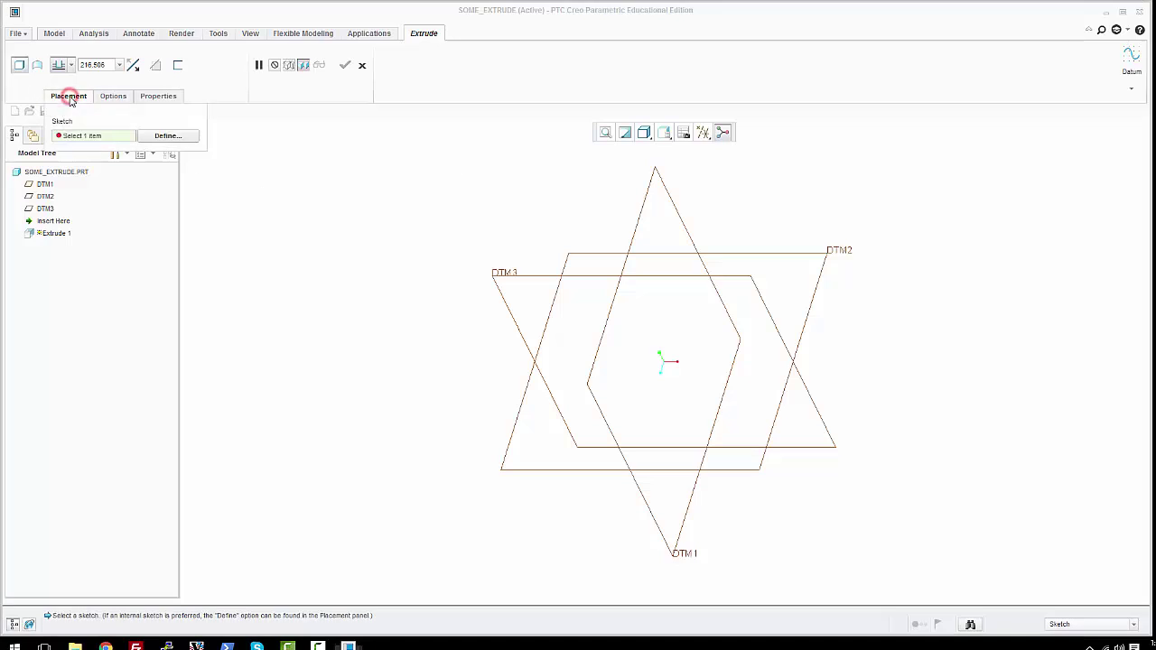
left_click(154, 142)
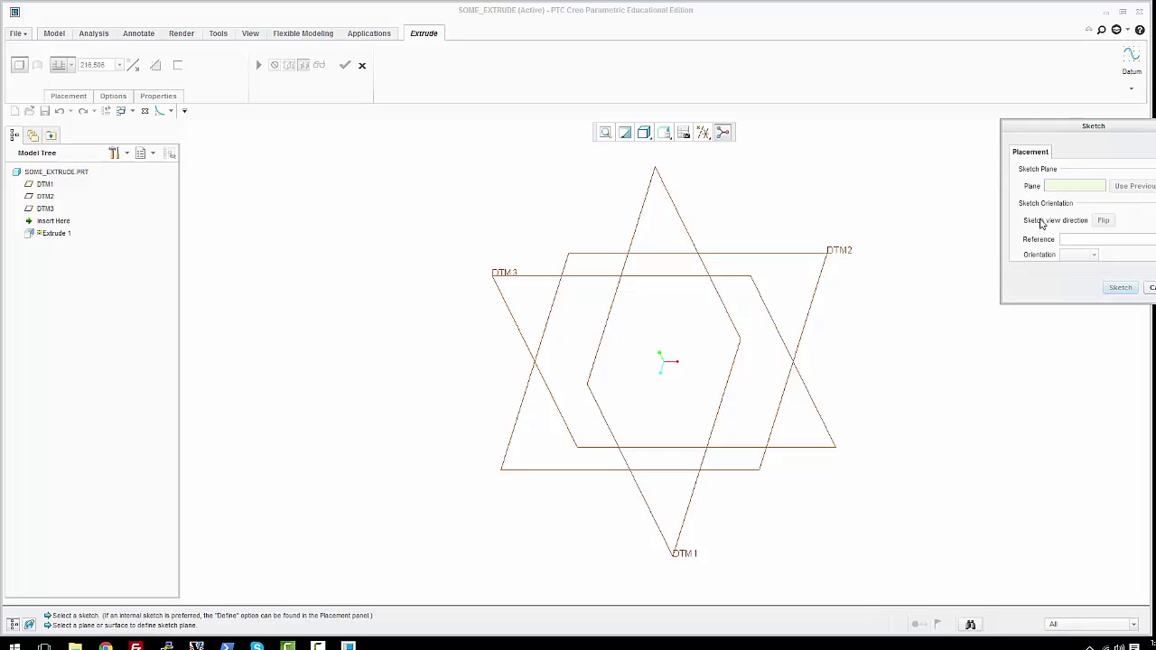
left_click(45, 184)
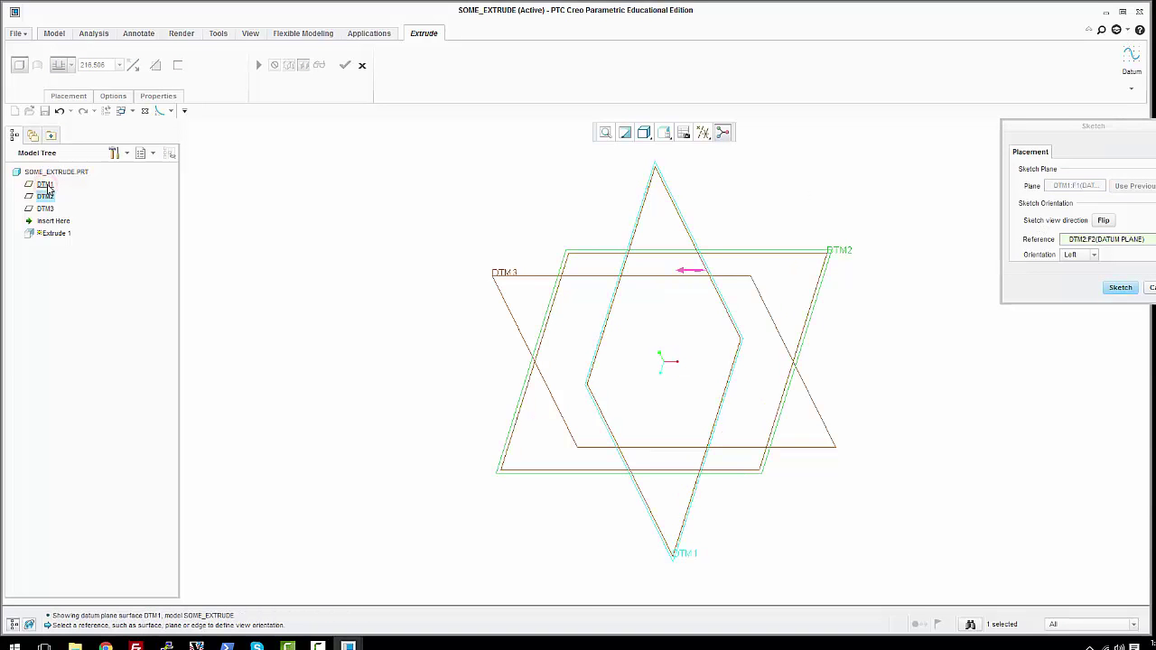
left_click(45, 209)
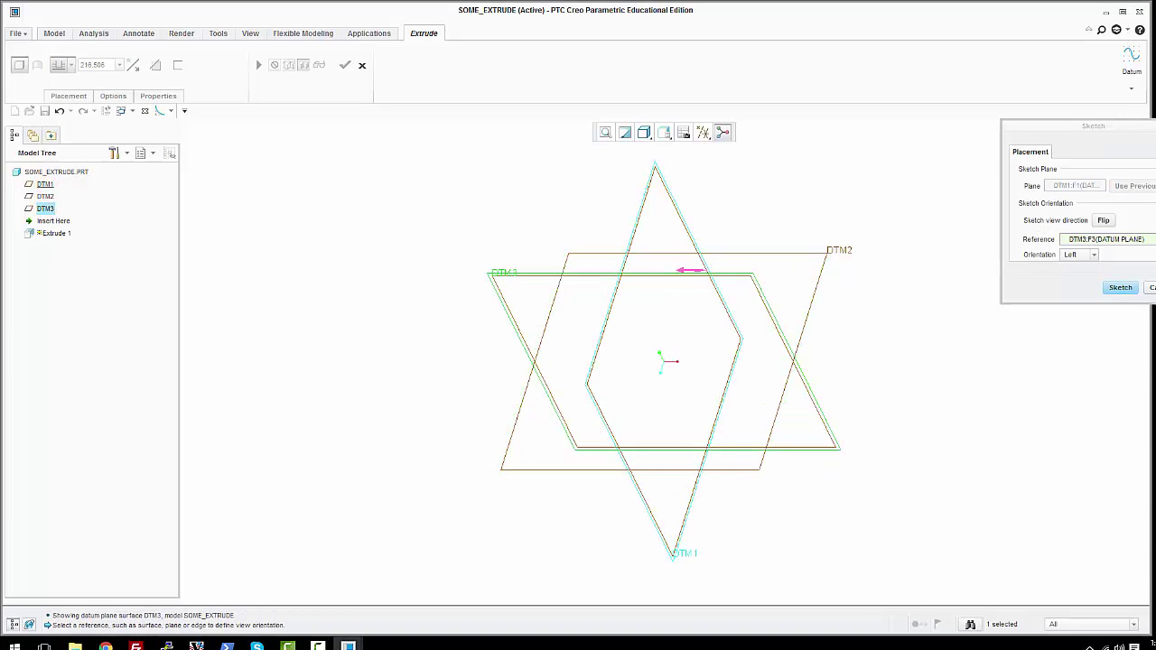
left_click(1120, 288)
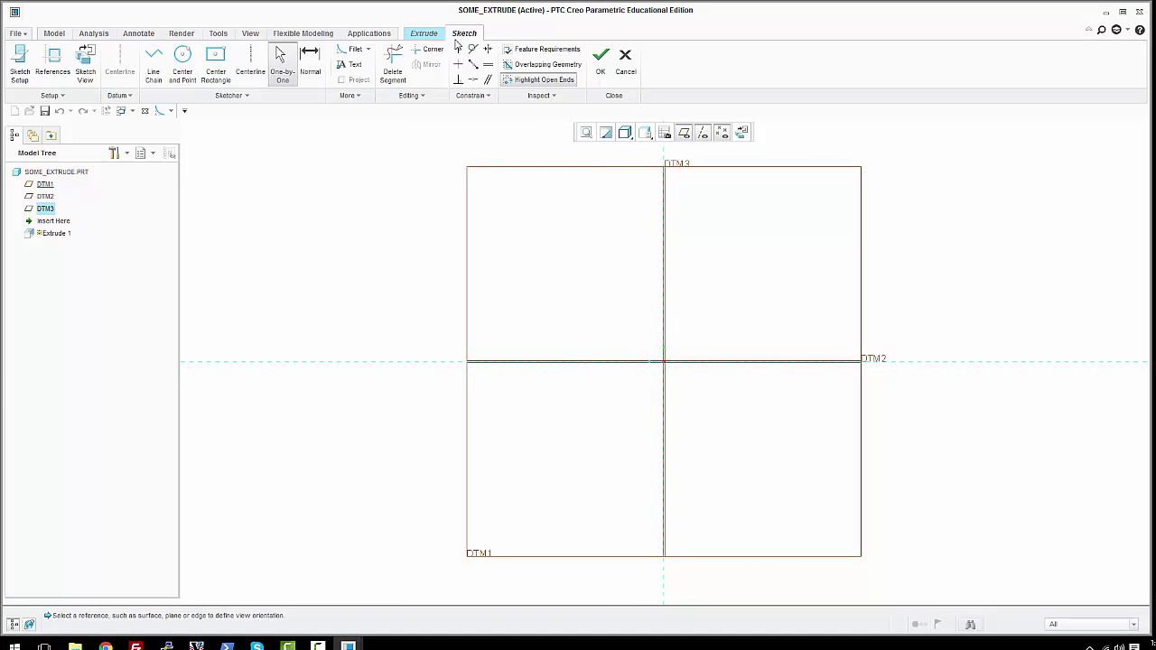
- Sketch a 257.206 × 226.852 center rectangle on the datum origin and preview it at 216.506 depth
left_click(215, 69)
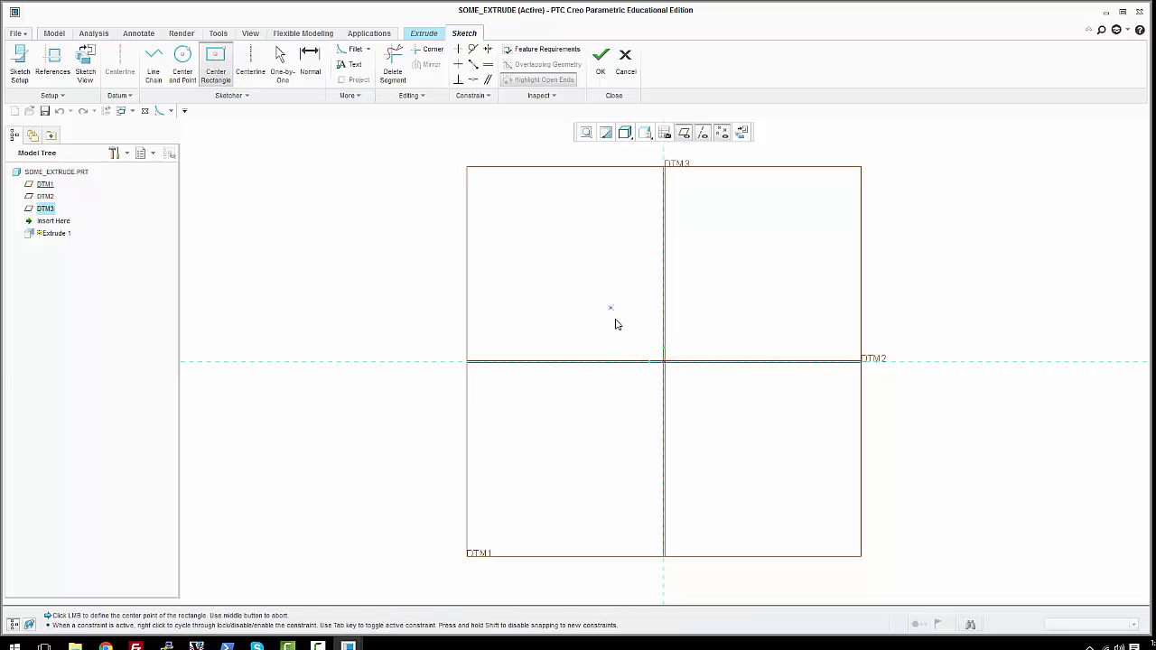
left_click(665, 363)
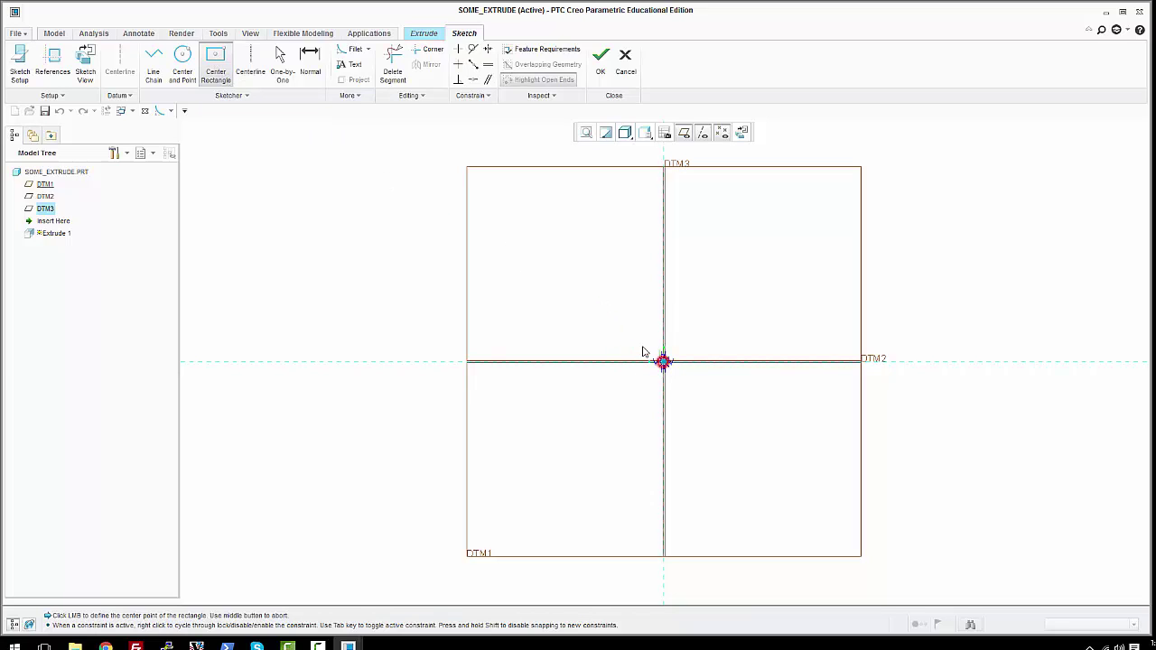
left_click(565, 277)
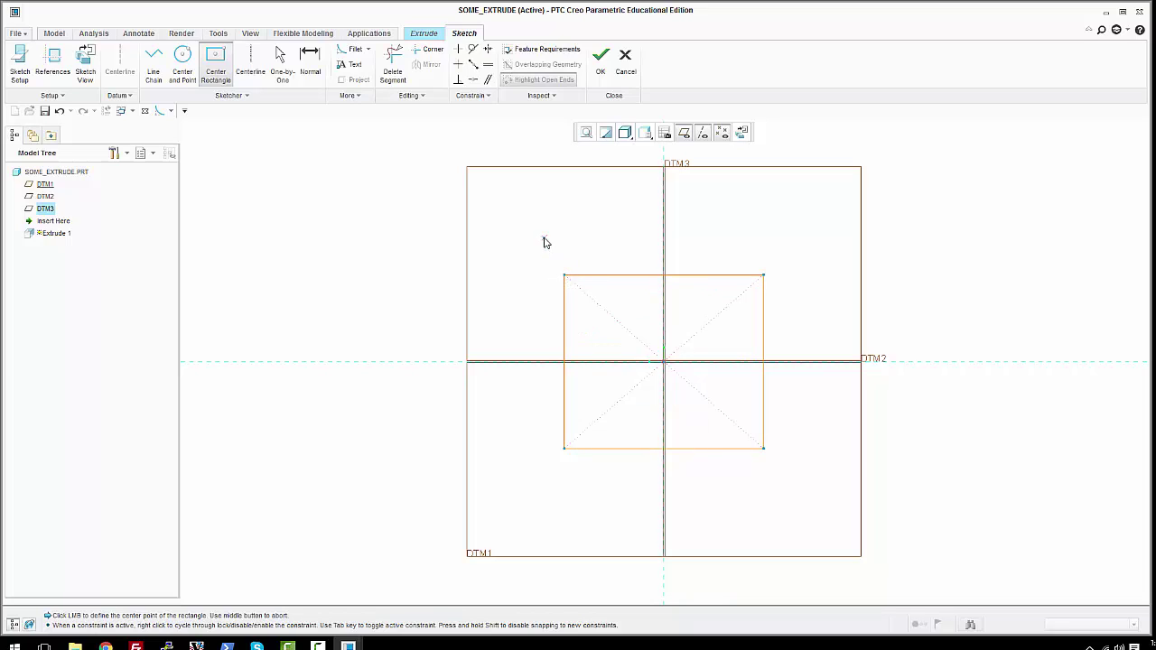
middle_click(544, 242)
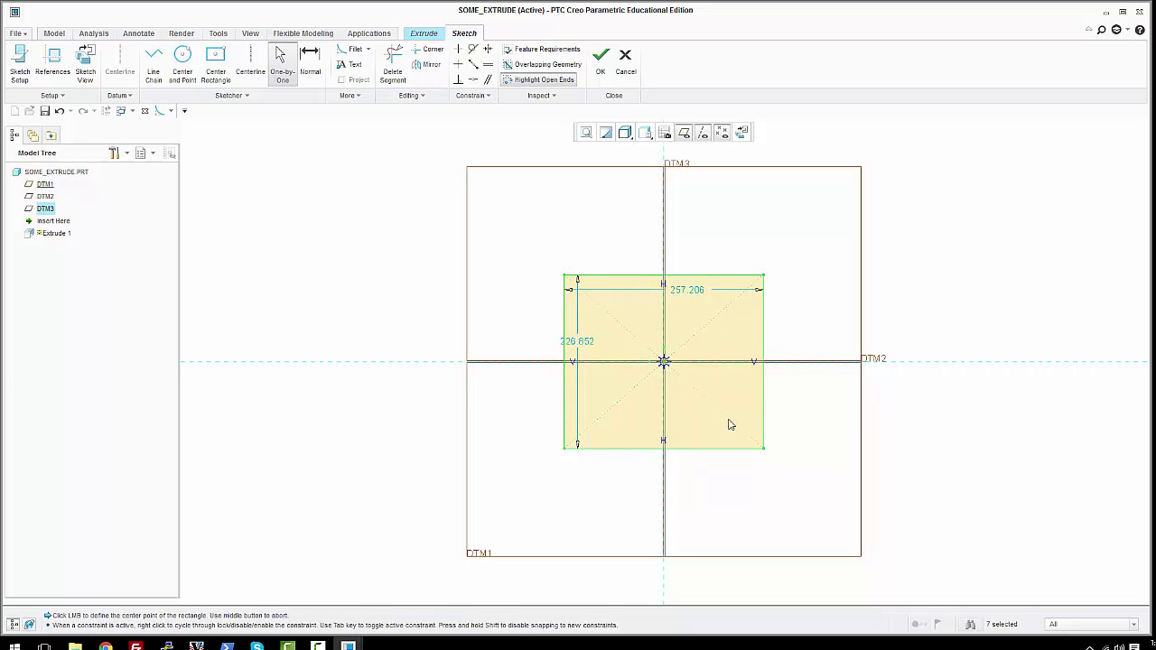
left_click(600, 63)
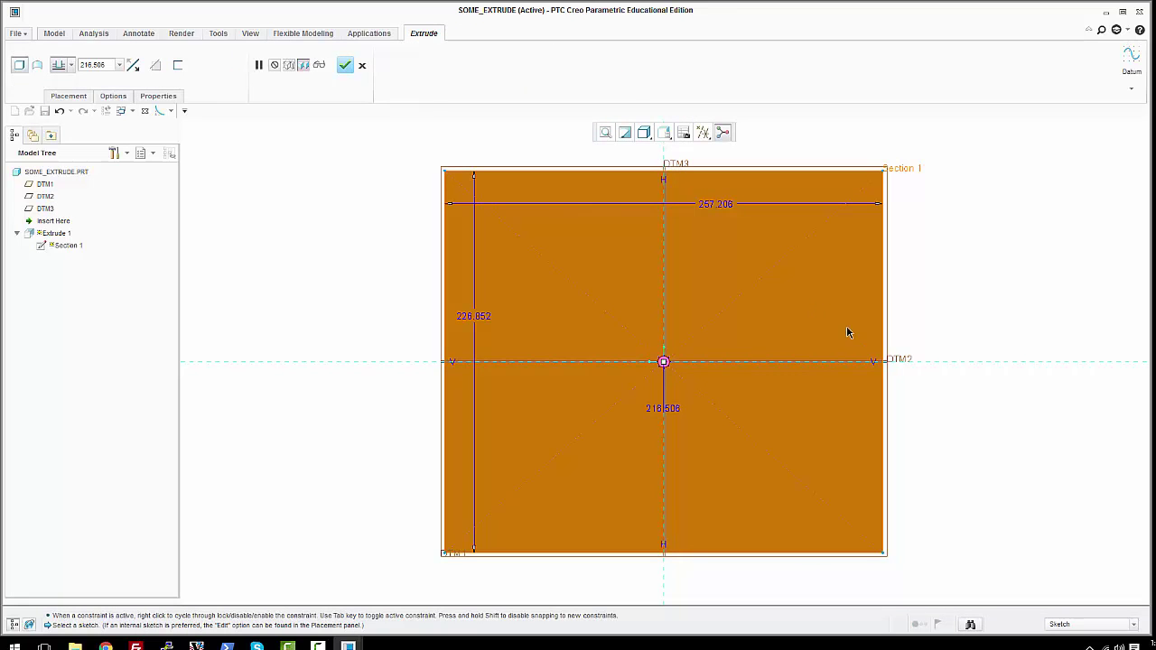
- Try different extrusion depths, entering 100 and then dragging to 156.750
scroll(926, 302, "down", 1)
middle_click_drag(958, 301, 862, 297)
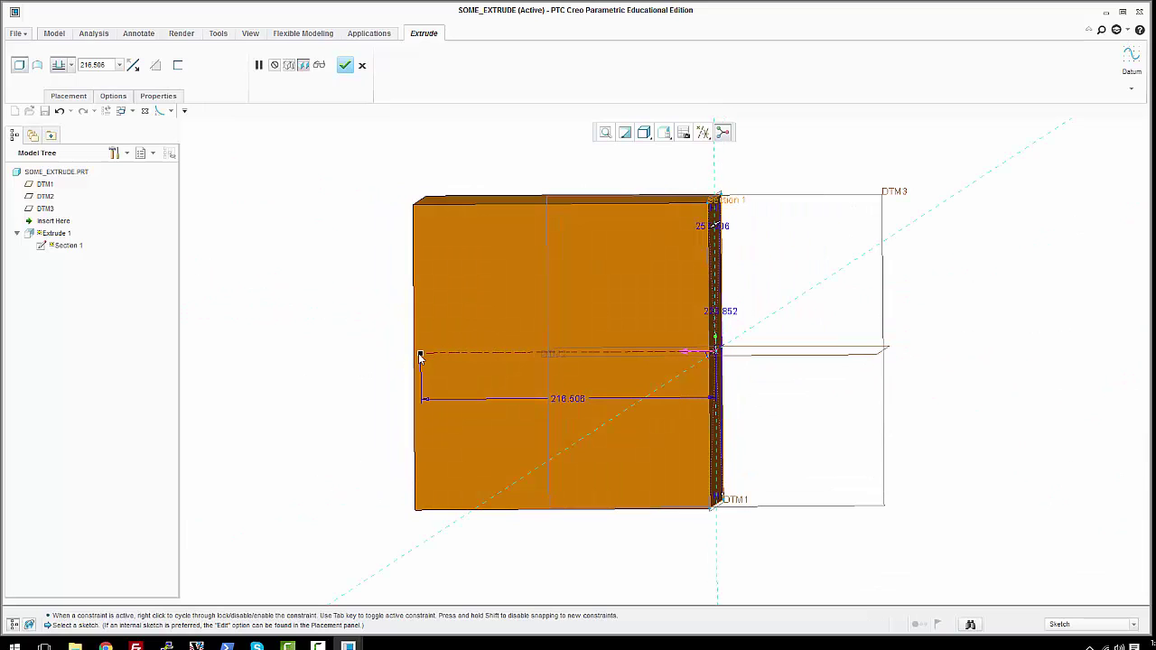
left_click_drag(420, 358, 445, 353)
double_click(578, 398)
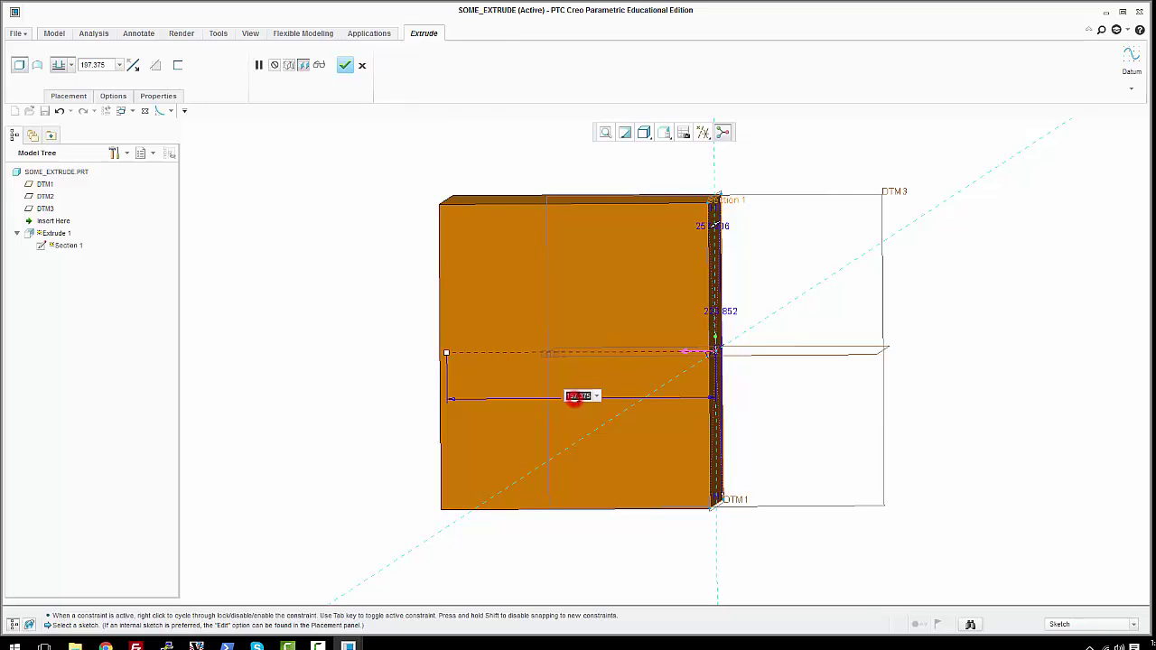
type("100")
key("Return")
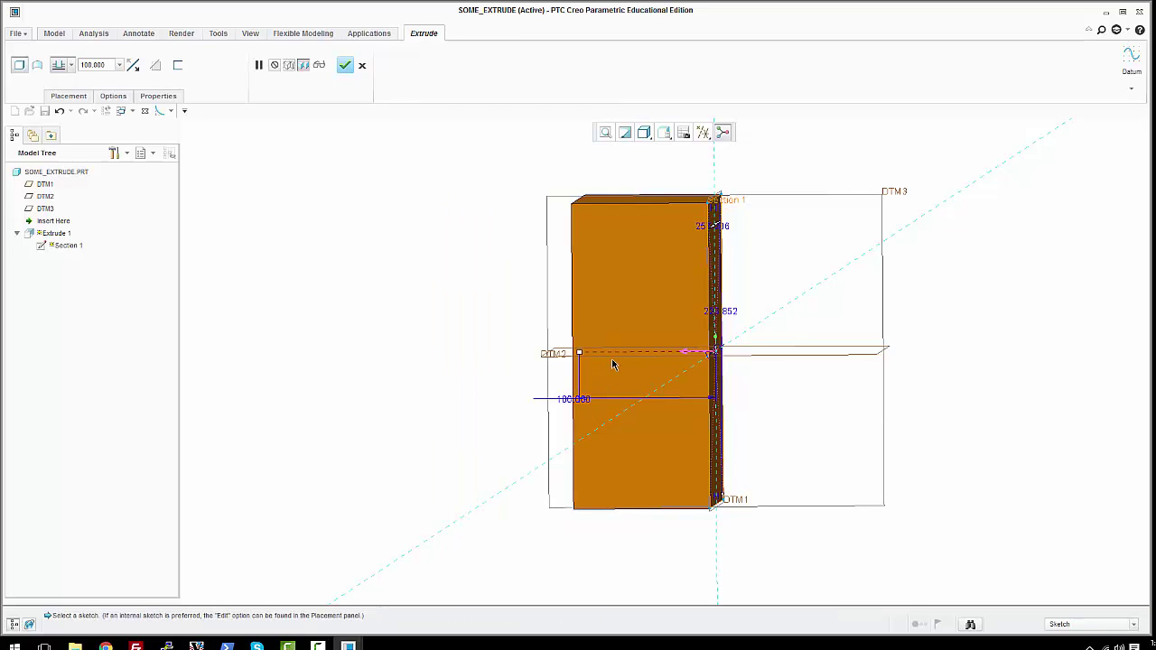
left_click_drag(579, 354, 498, 355)
middle_click_drag(928, 323, 394, 313)
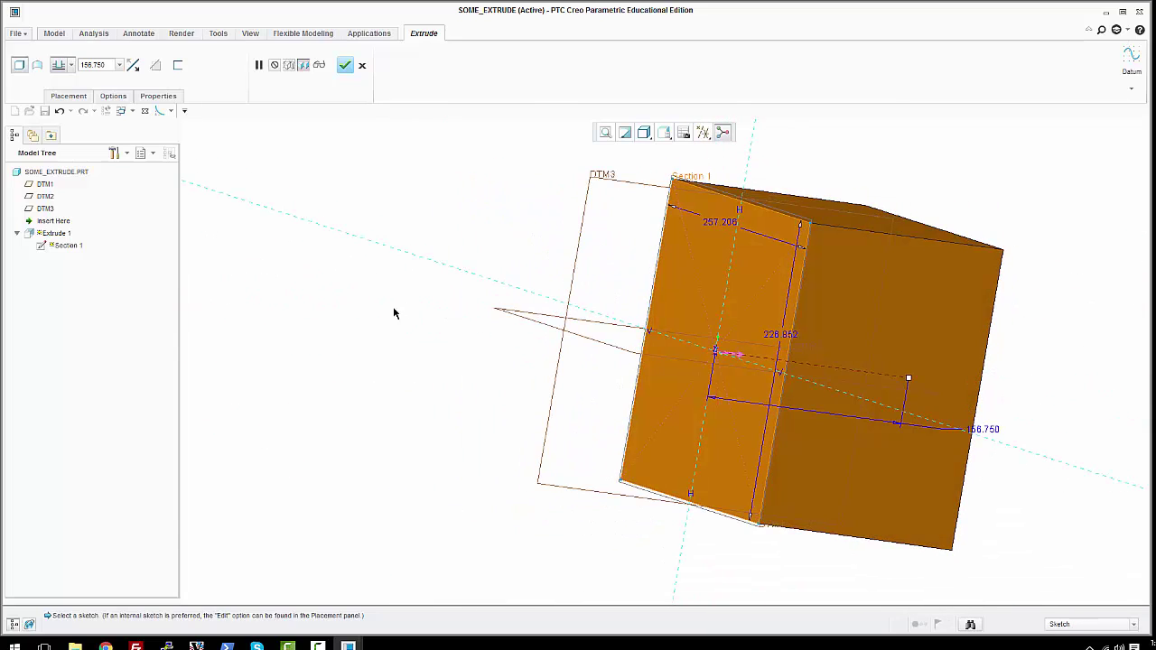
- Cancel and discard Extrude 1, then return to the standard view orientation
left_click(361, 66)
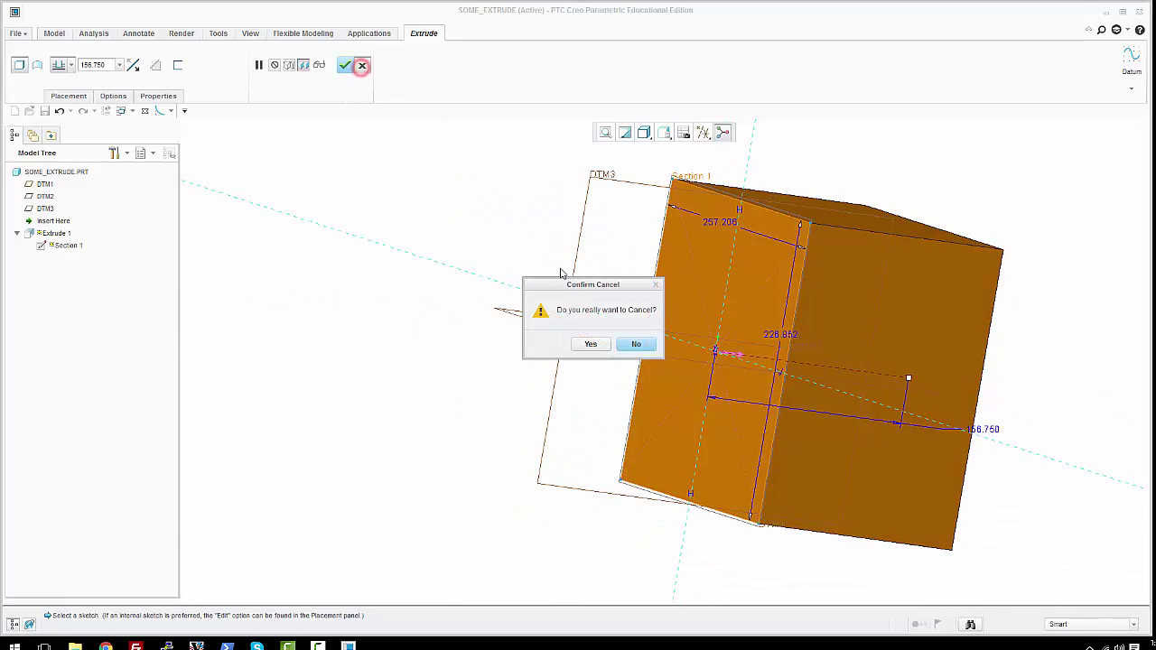
left_click(595, 344)
key("ctrl+d")
mouse_move(768, 361)
middle_mouse_down()
mouse_move(808, 331)
mouse_move(714, 324)
mouse_move(637, 342)
middle_mouse_up()
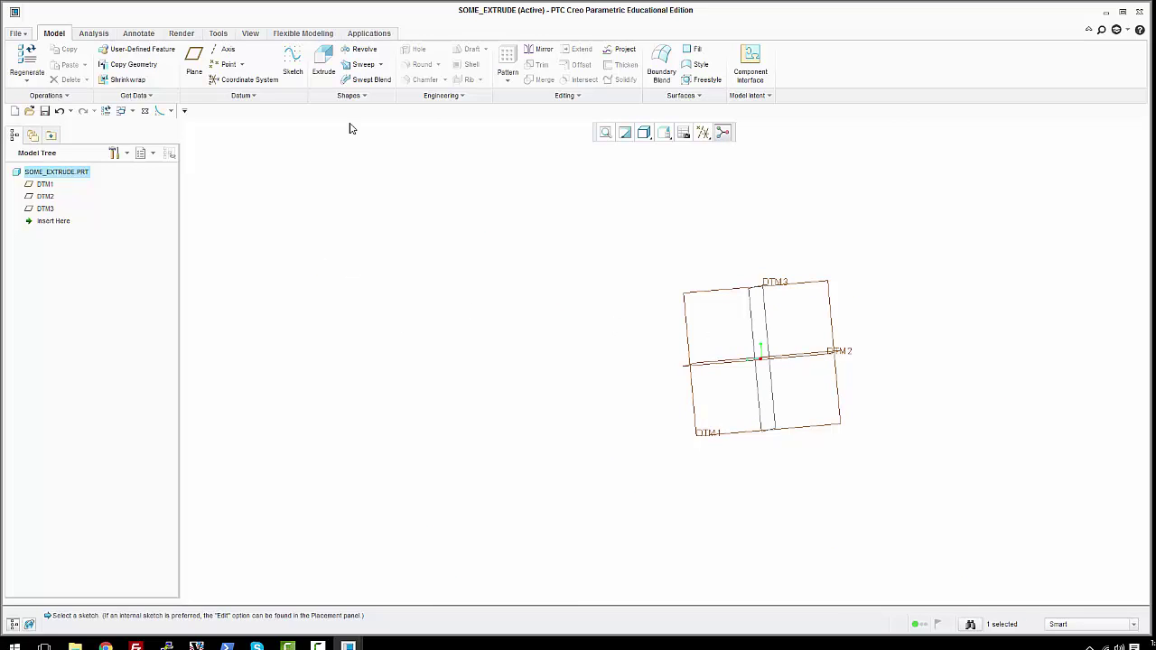
- Start a new Extrude and open its sketch on DTM1 with DTM3 as Top reference
left_click(318, 67)
left_click(56, 97)
left_click(166, 135)
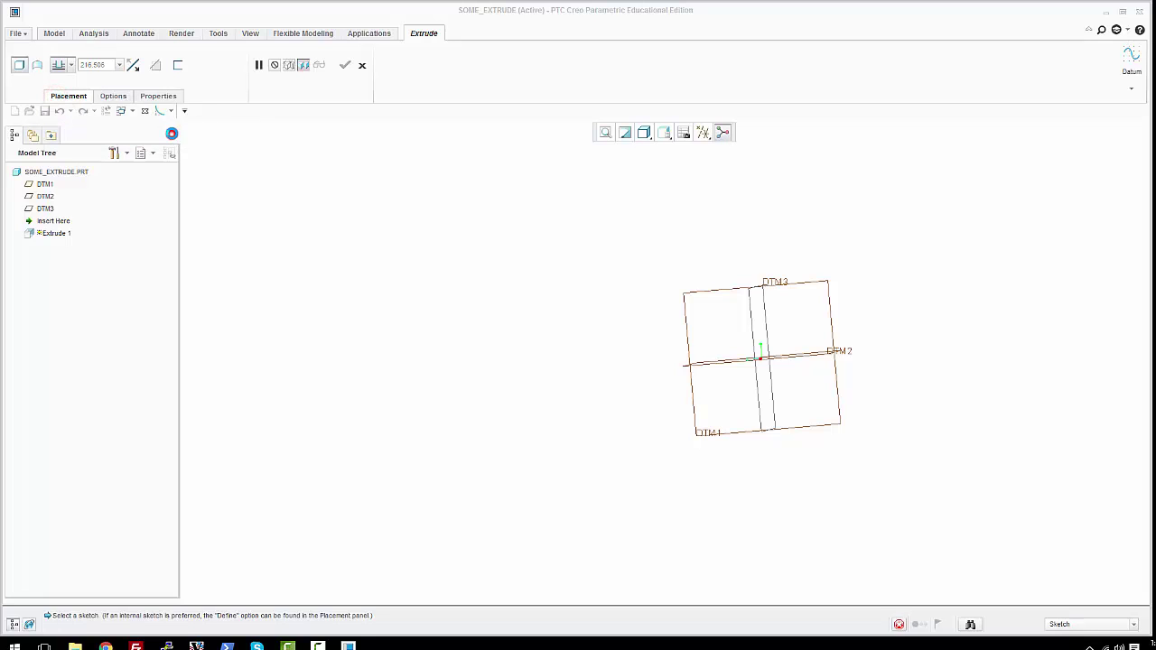
left_click(43, 185)
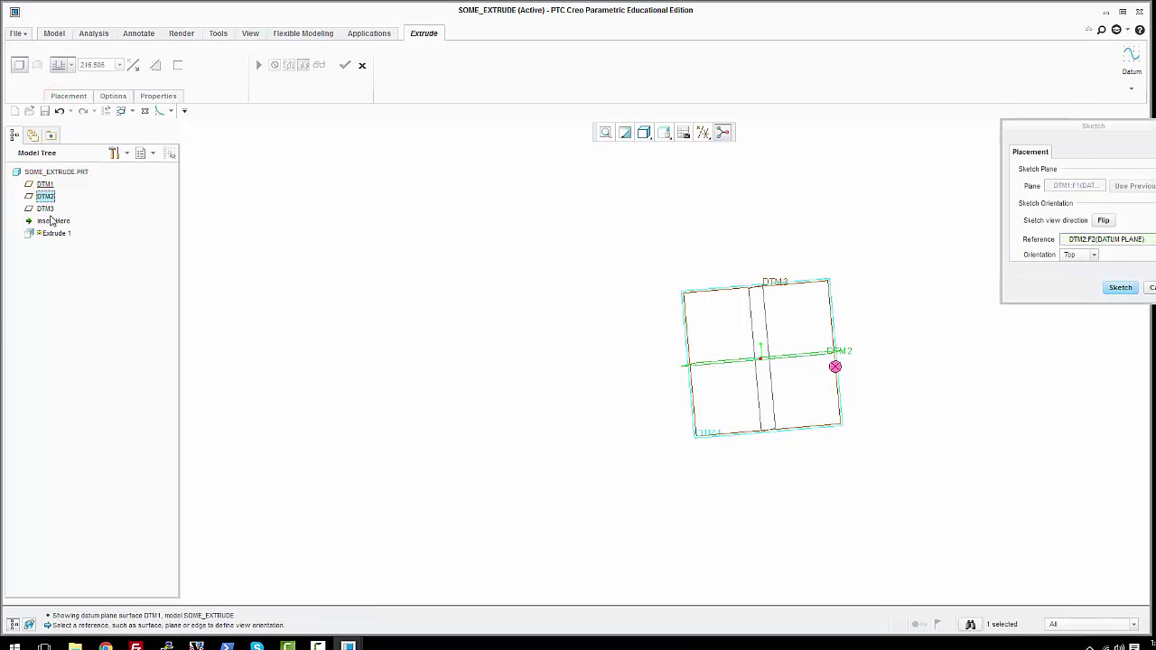
left_click(1121, 287)
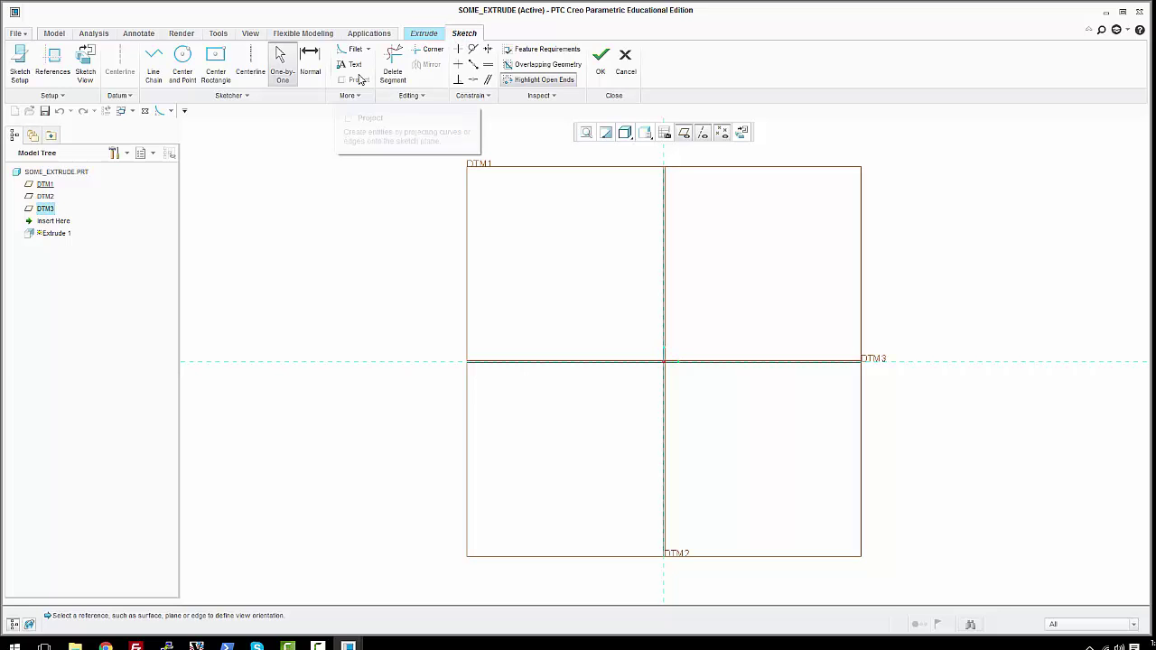
- Draw a 282.988-diameter circle centred on the datum intersection
left_click(182, 61)
left_click(664, 361)
left_click(591, 280)
middle_click(564, 259)
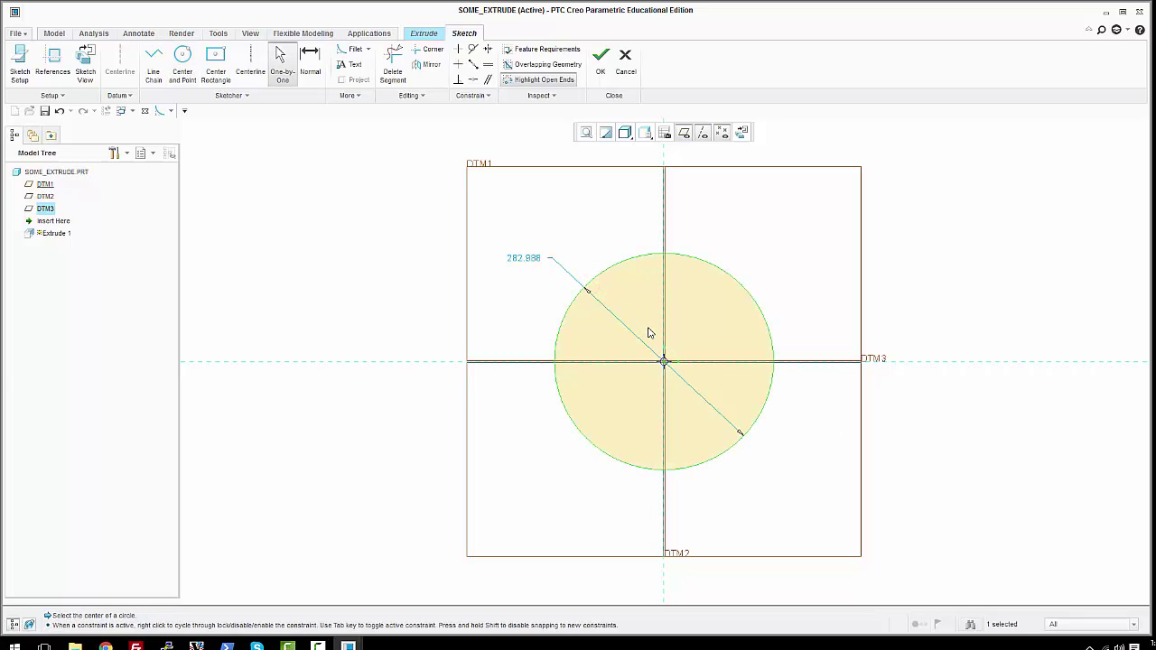
- Finish the sketch, inspect the cylinder preview, and discard the extrude
left_click(602, 74)
middle_click_drag(890, 224, 949, 223)
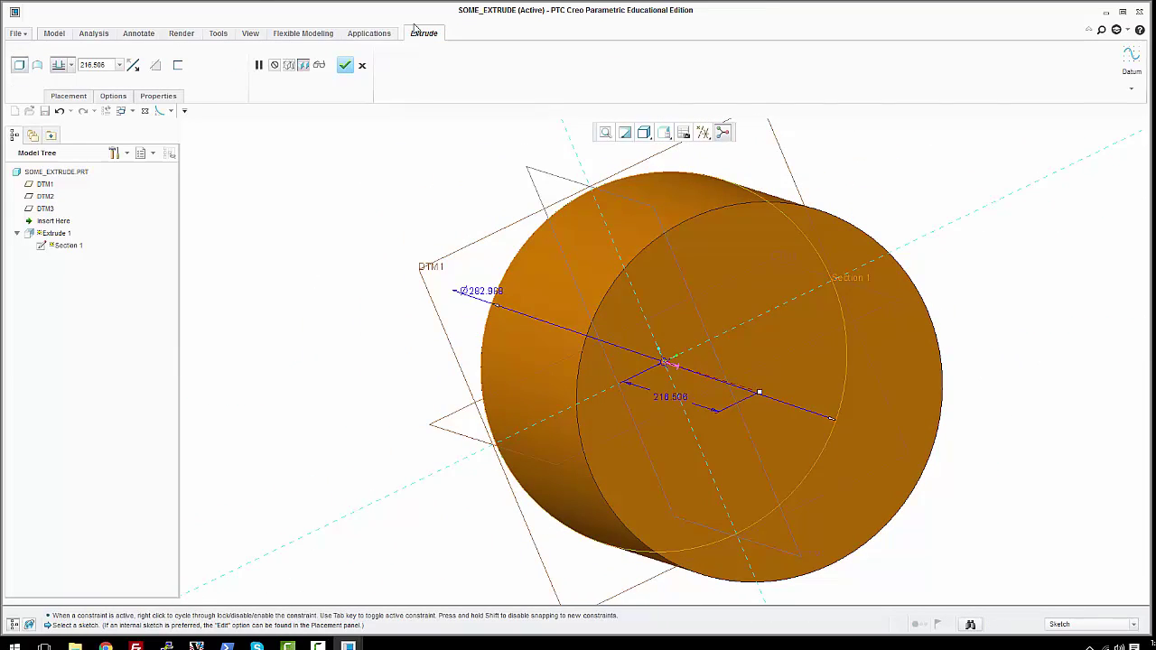
left_click(362, 65)
left_click(587, 347)
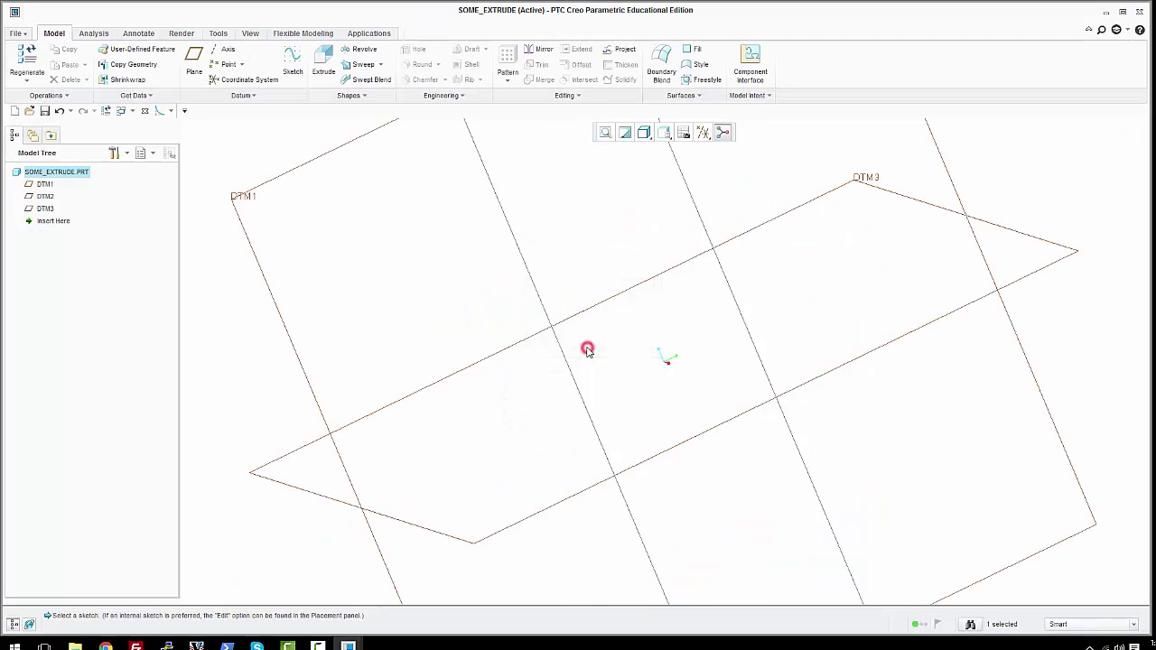
- Start another Extrude sketched on DTM1 with DTM3 reference, and view the sketch plane flat
left_click(320, 58)
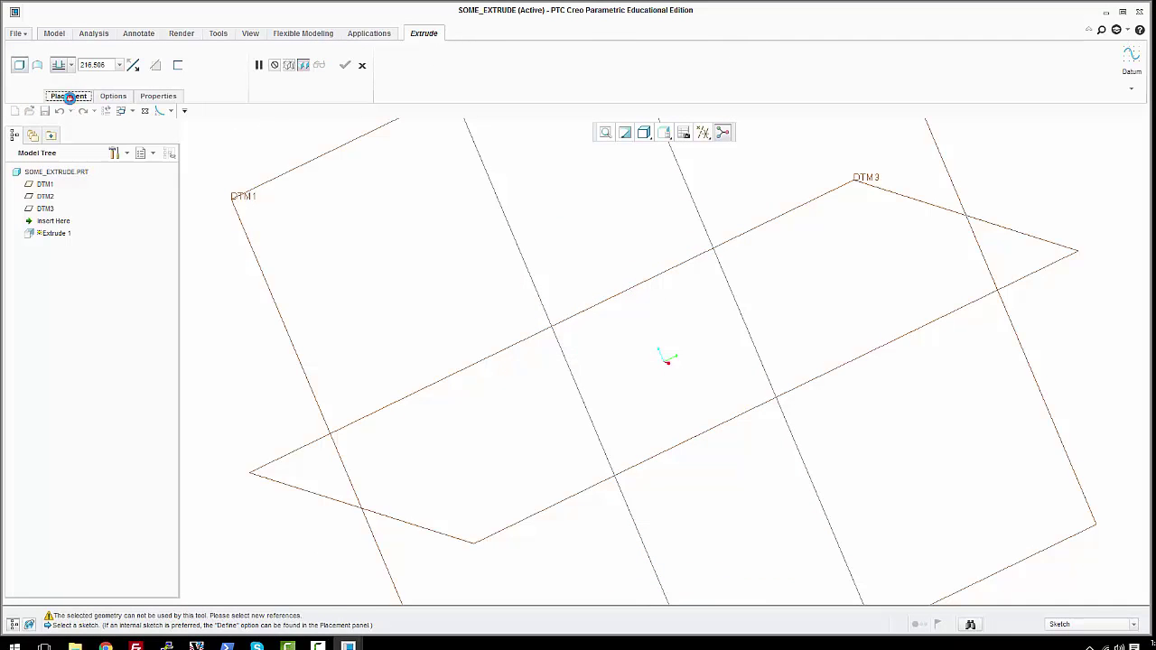
left_click(68, 96)
left_click(44, 183)
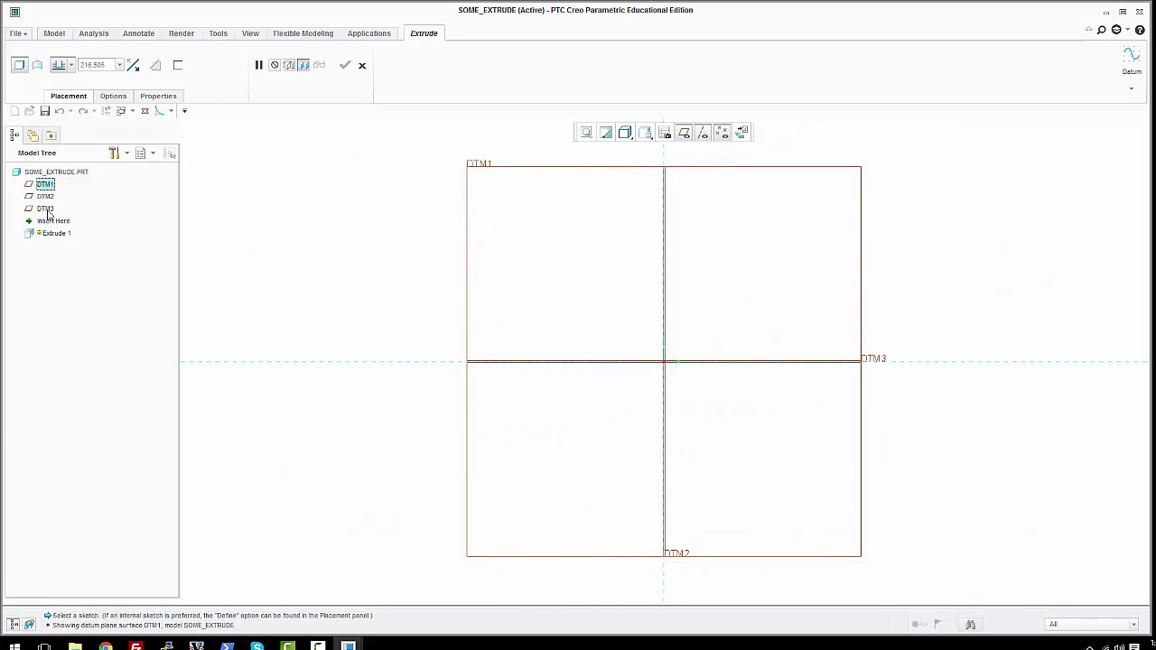
left_click(47, 209)
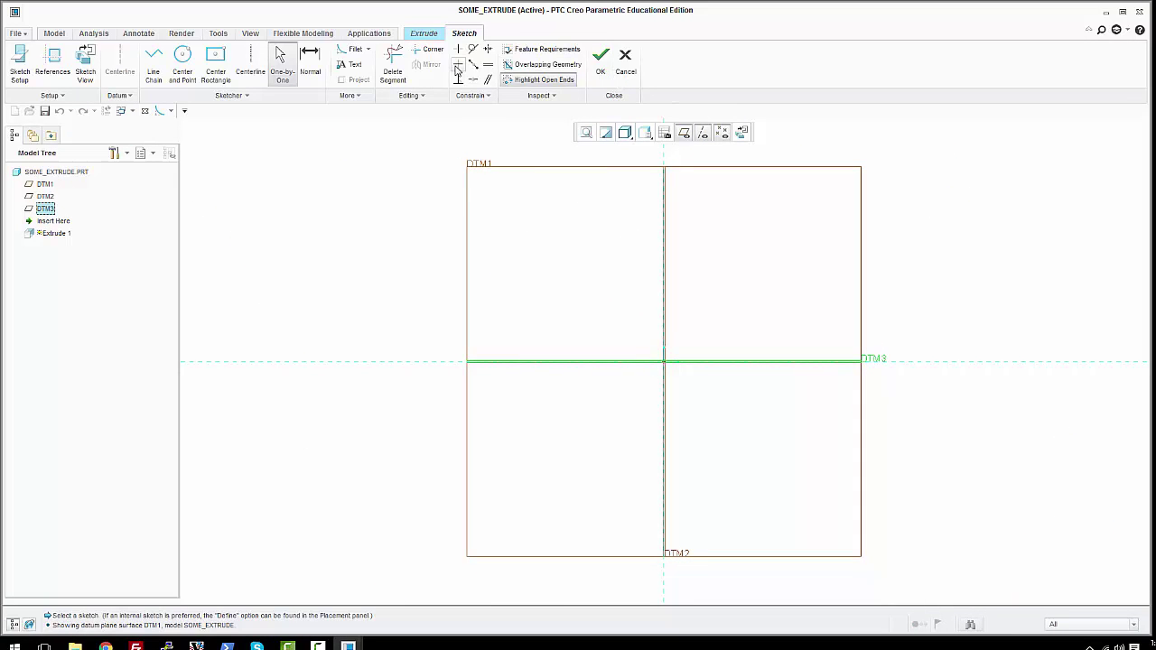
mouse_move(470, 130)
middle_mouse_down()
mouse_move(395, 175)
mouse_move(434, 175)
middle_mouse_up()
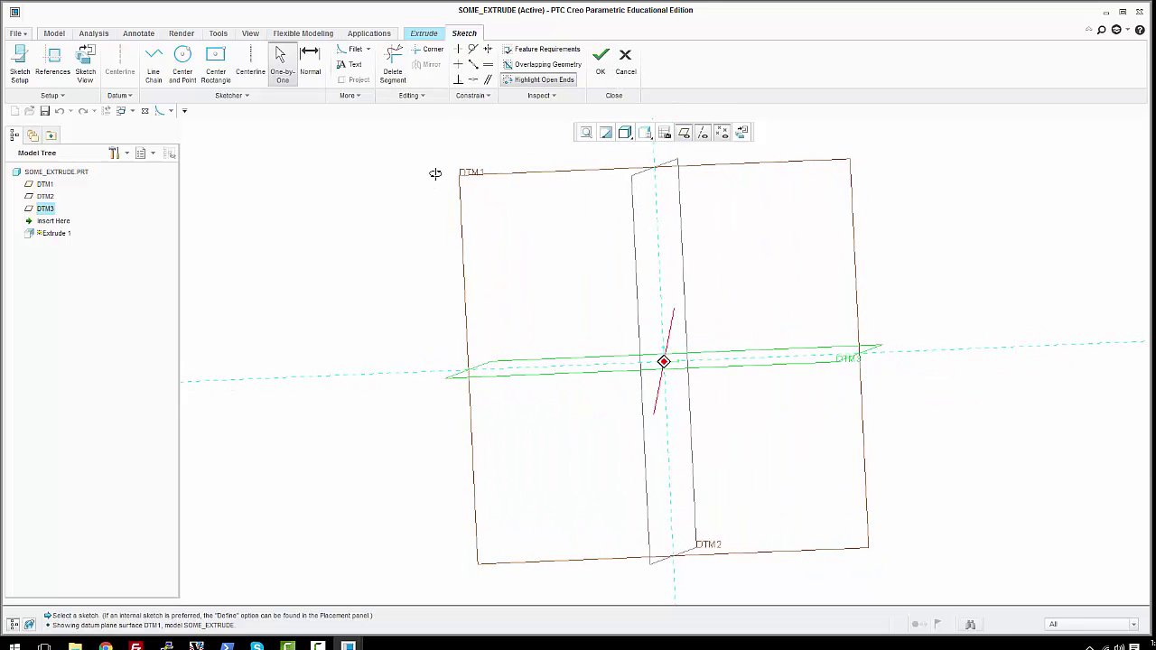
left_click(742, 132)
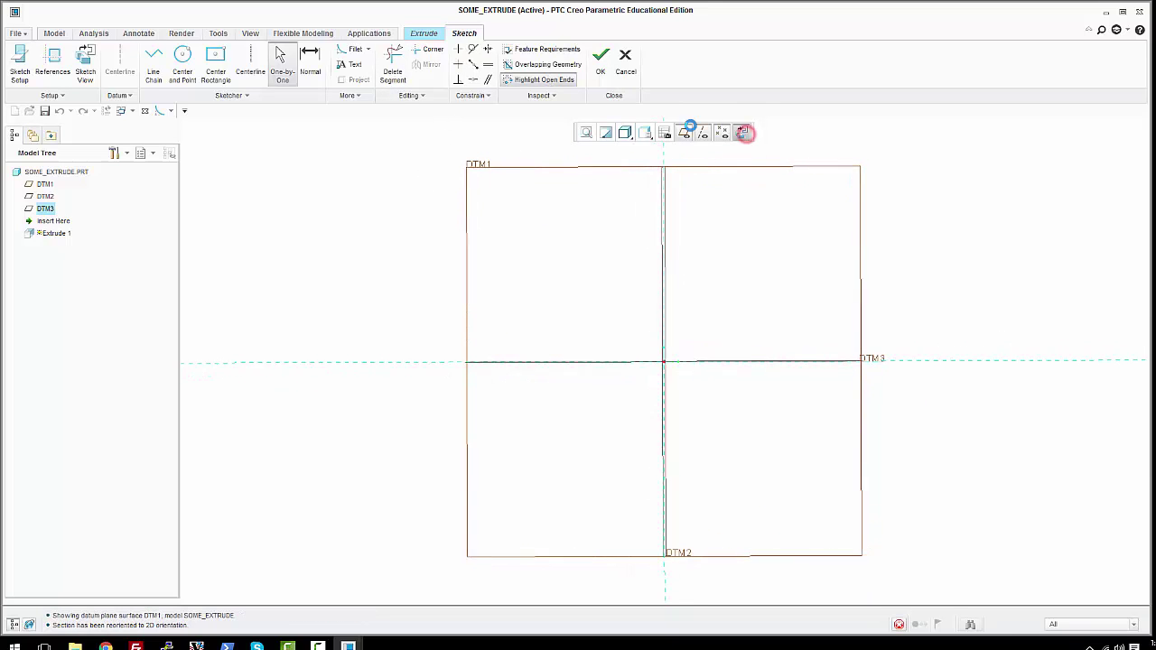
- Draw the outer closed rectangle around the datum centre with Line Chain
left_click(156, 59)
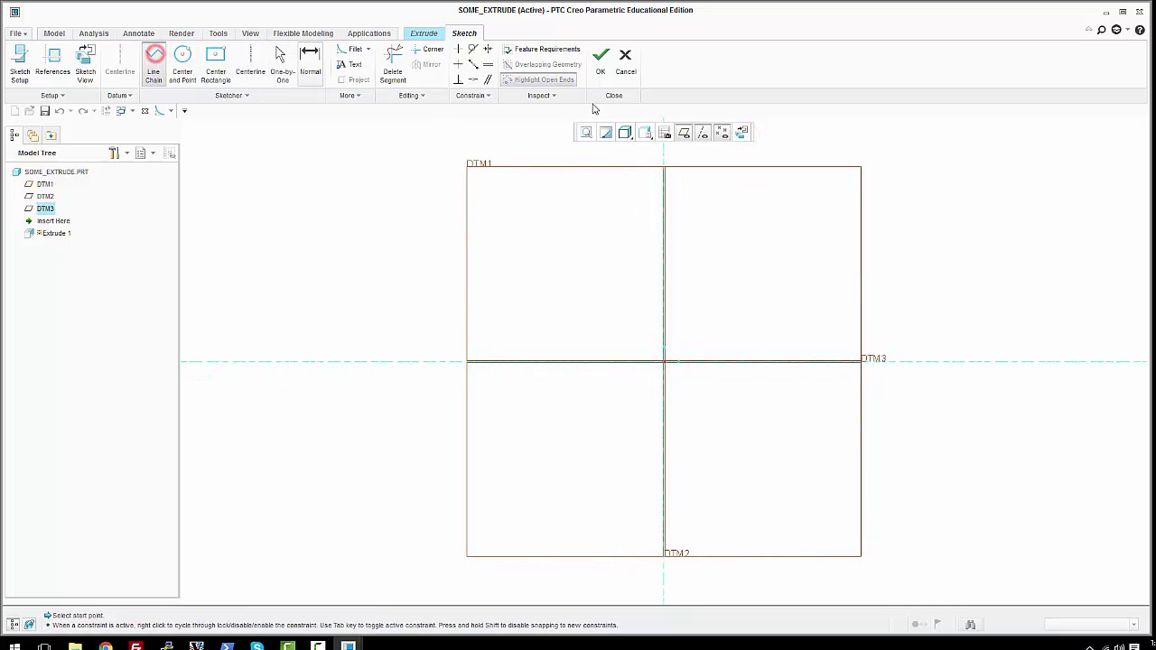
left_click(595, 246)
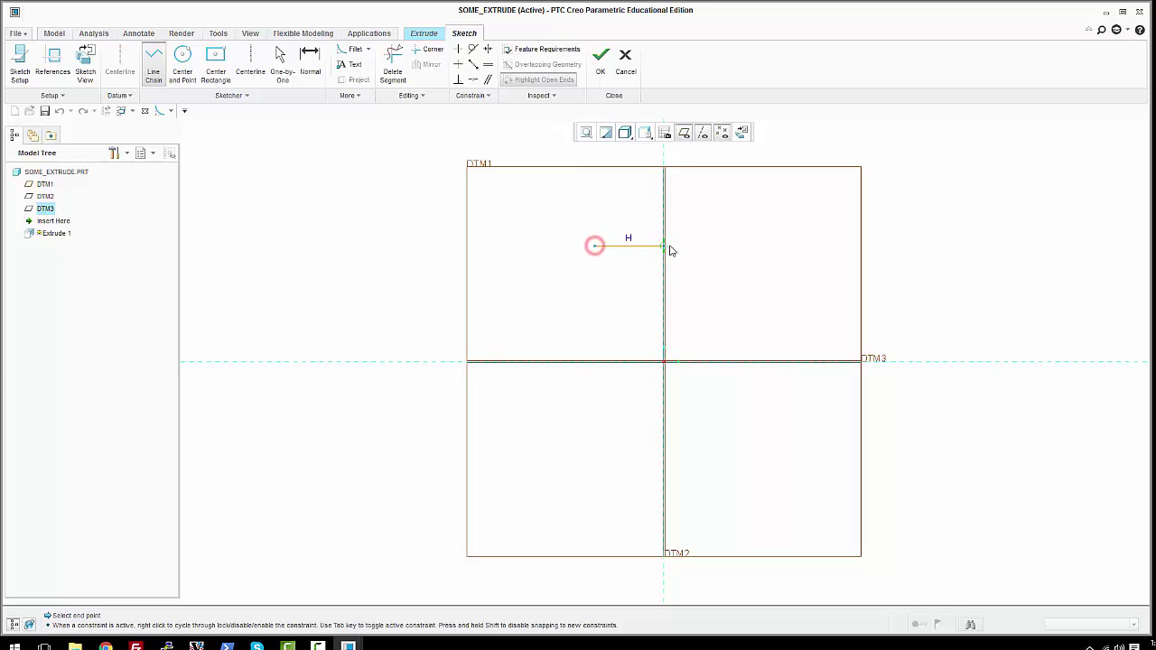
left_click(740, 255)
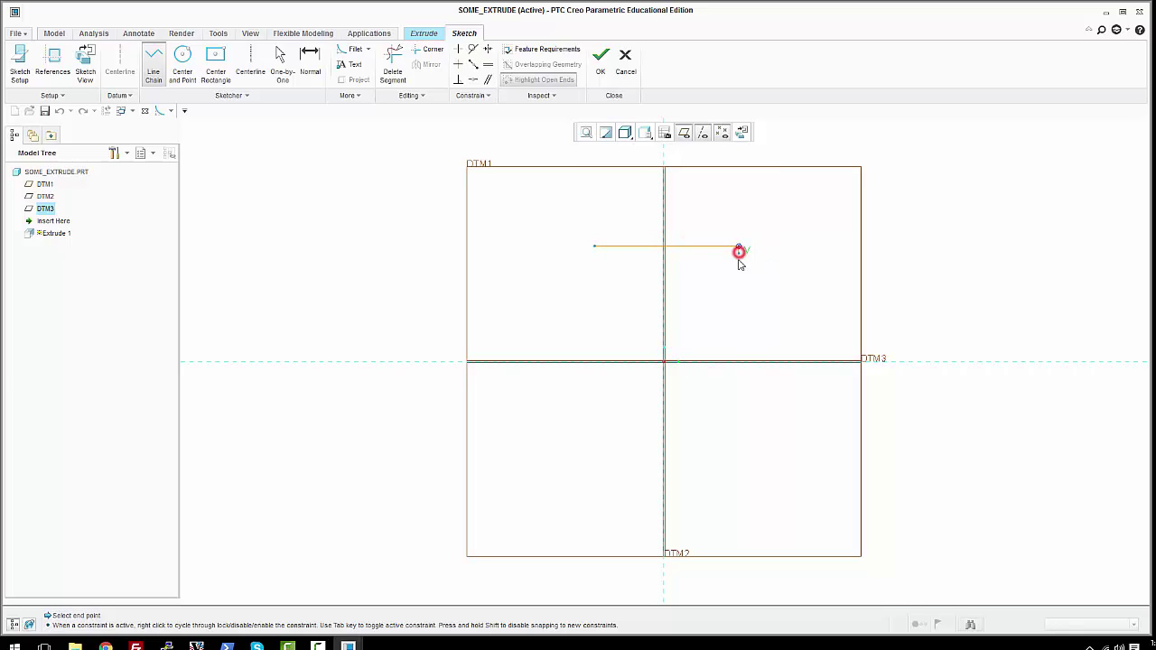
left_click(739, 389)
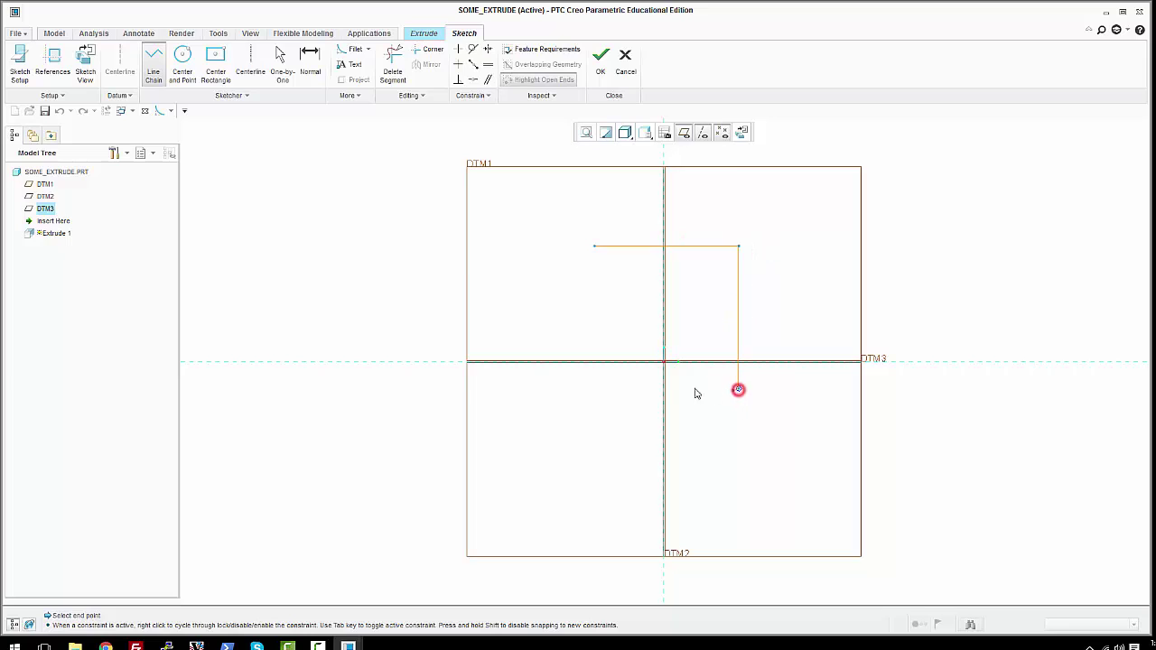
left_click(596, 389)
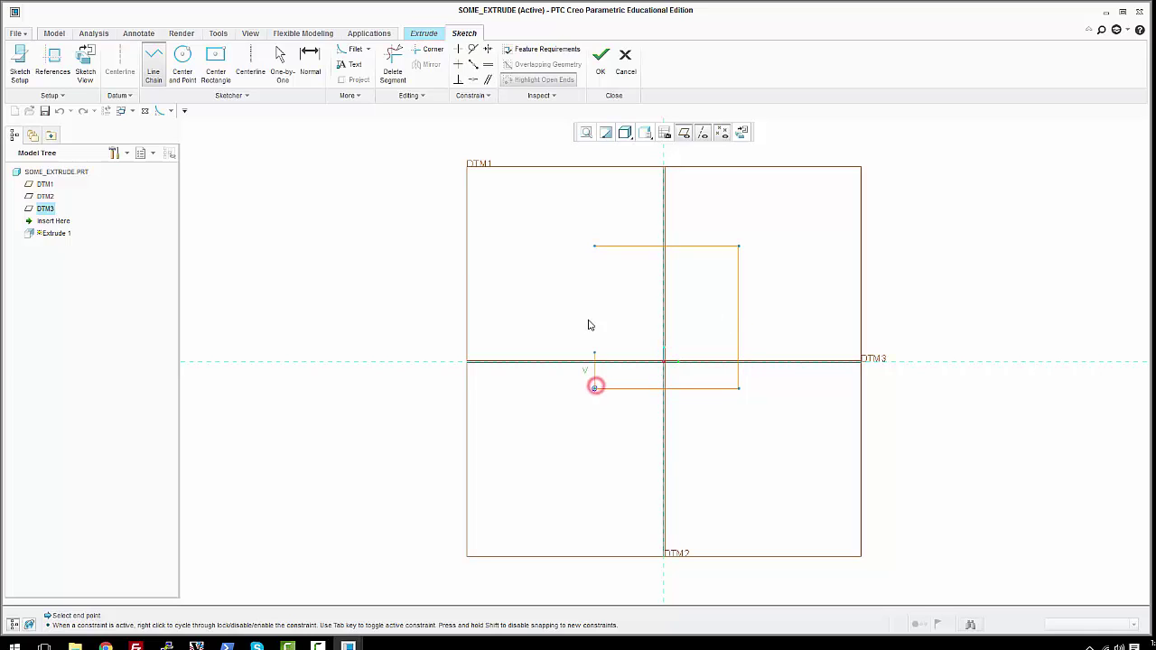
left_click(595, 247)
middle_click(613, 269)
- Draw a smaller closed inner rectangle inside the outer one
left_click(607, 260)
left_click(608, 376)
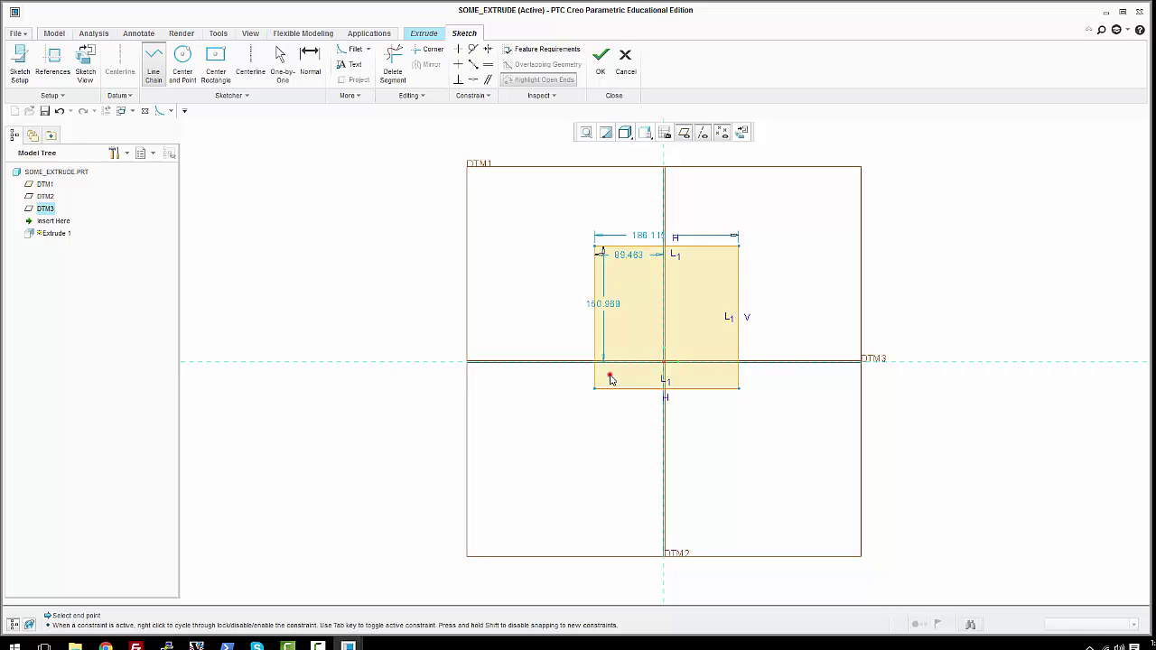
left_click(722, 380)
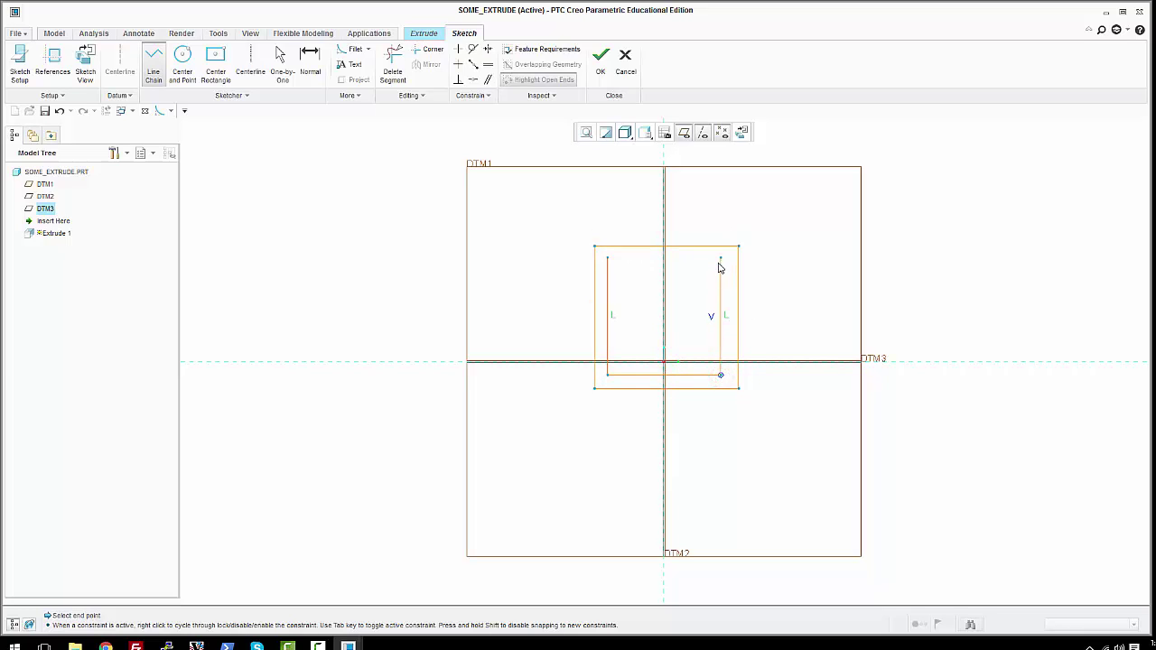
left_click(719, 262)
left_click(607, 258)
middle_click(673, 203)
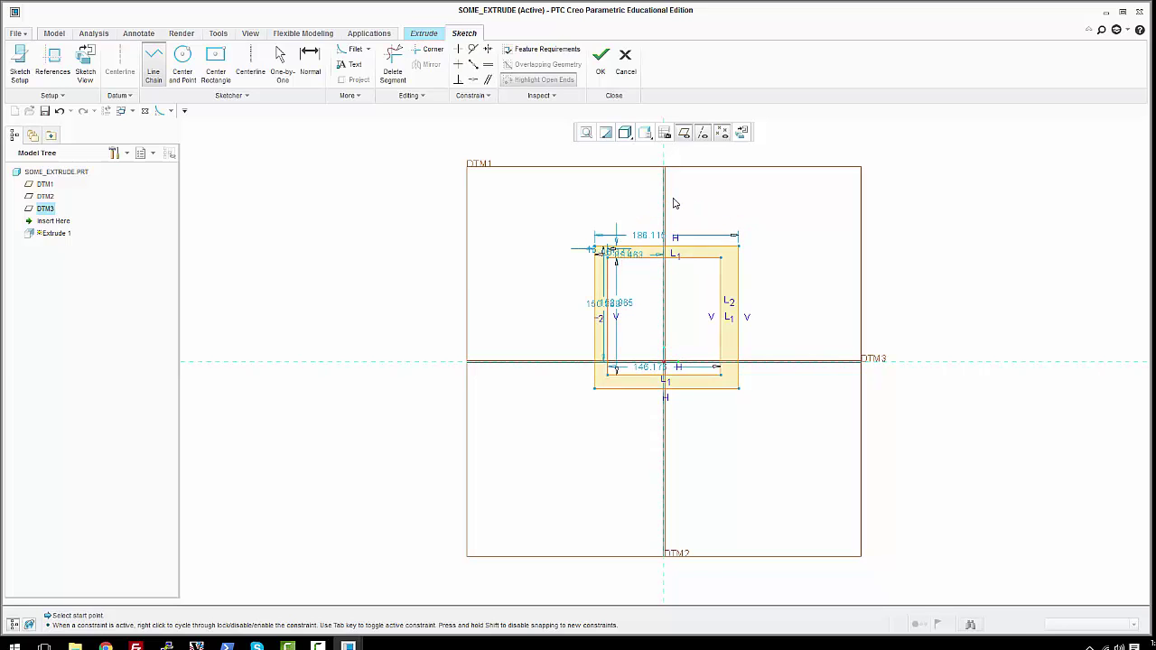
middle_click(673, 204)
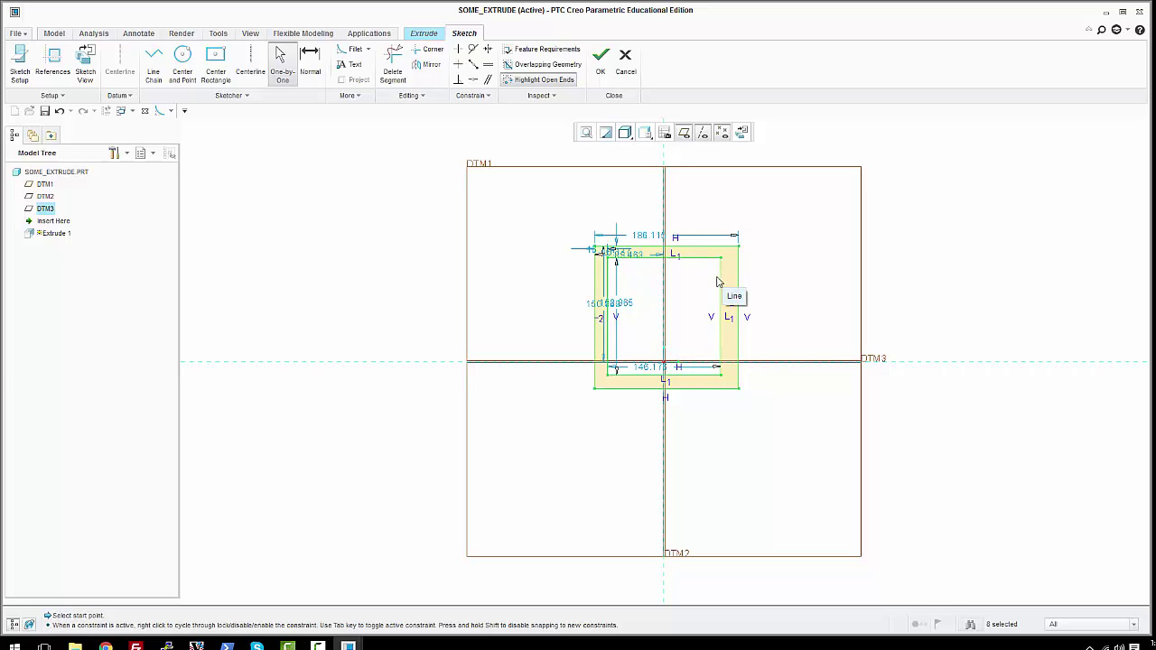
- Finish the sketch to preview the hollow square frame at 216.506 depth
mouse_move(755, 205)
middle_mouse_down()
mouse_move(741, 199)
mouse_move(753, 199)
middle_mouse_up()
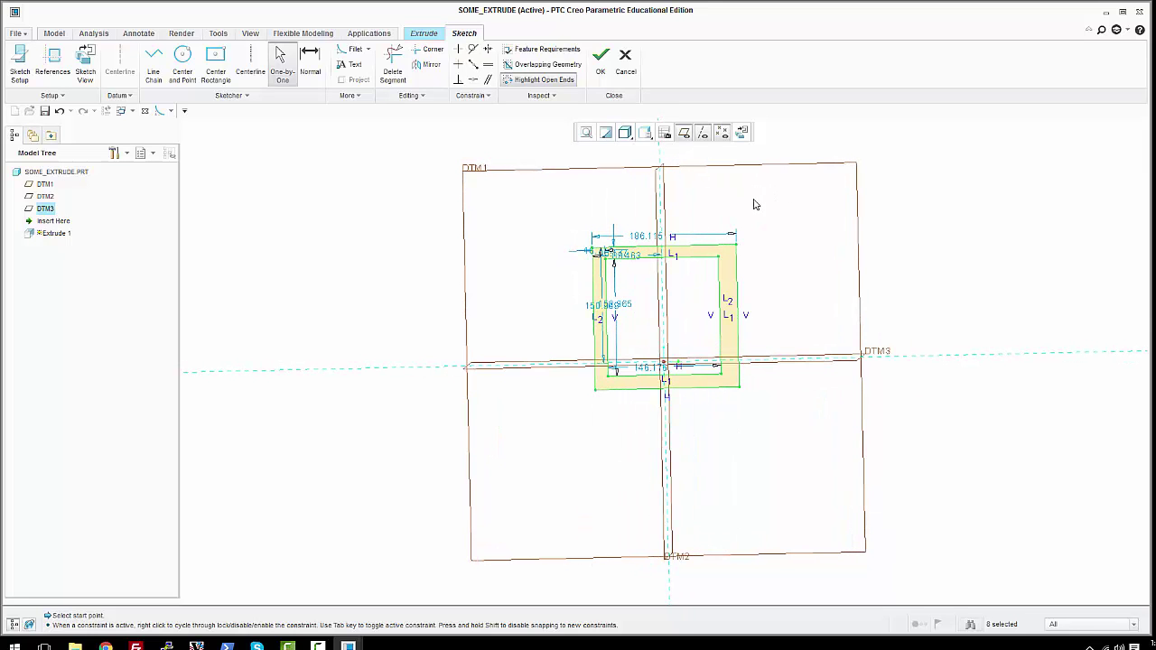
left_click(601, 56)
scroll(870, 181, "down", 6)
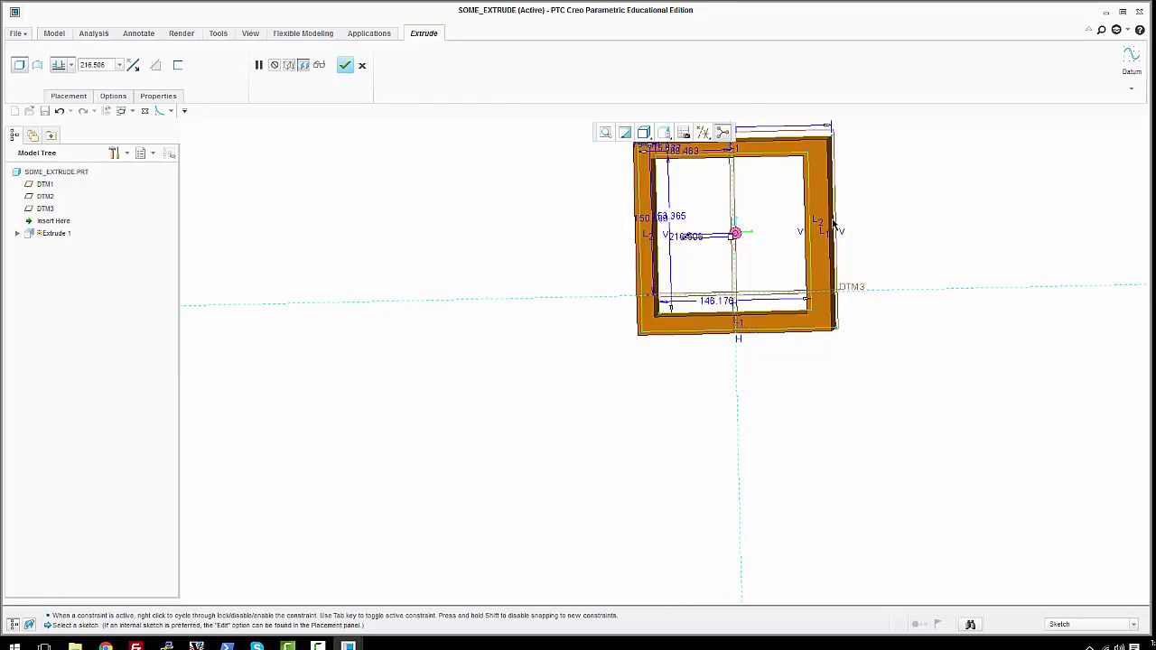
- Drag the Extrude 1 frame's depth from 216.506 down to 5.750, then view it front-on
scroll(873, 136, "up", 3)
middle_click_drag(877, 245, 762, 235)
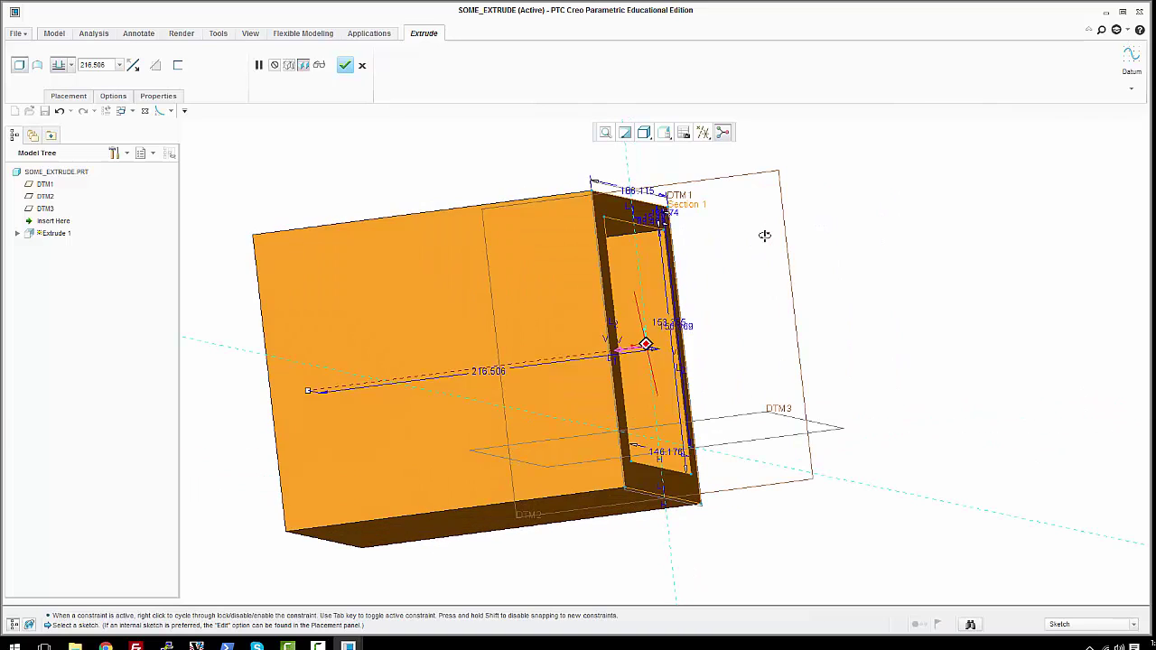
left_click_drag(308, 395, 638, 347)
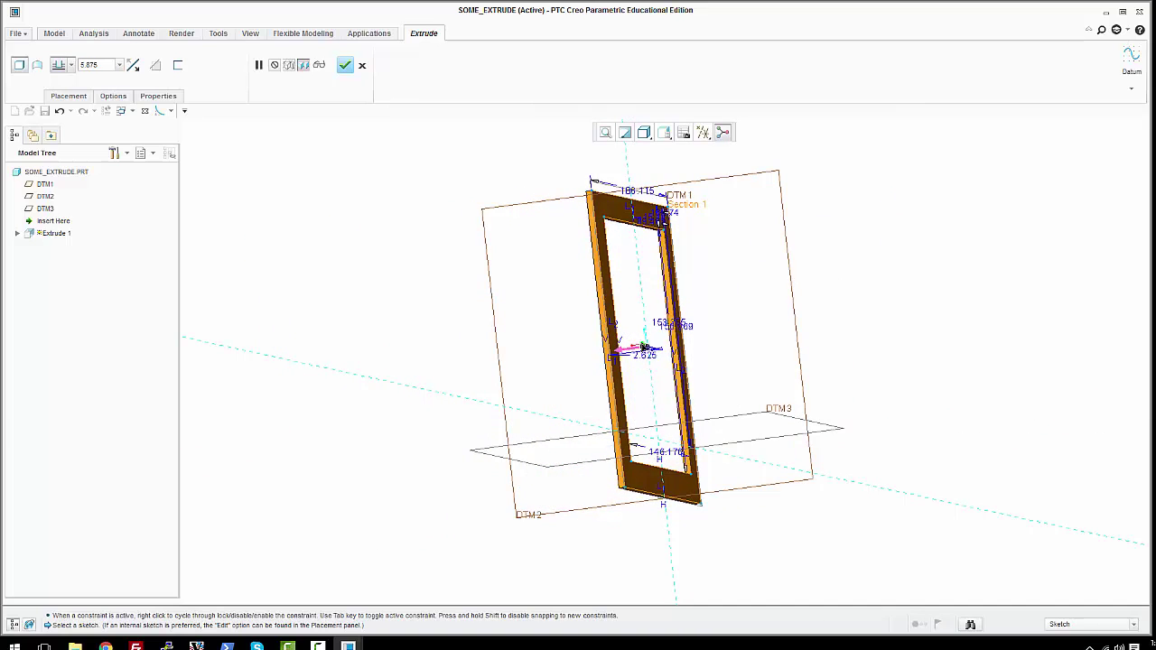
middle_click_drag(764, 273, 681, 255)
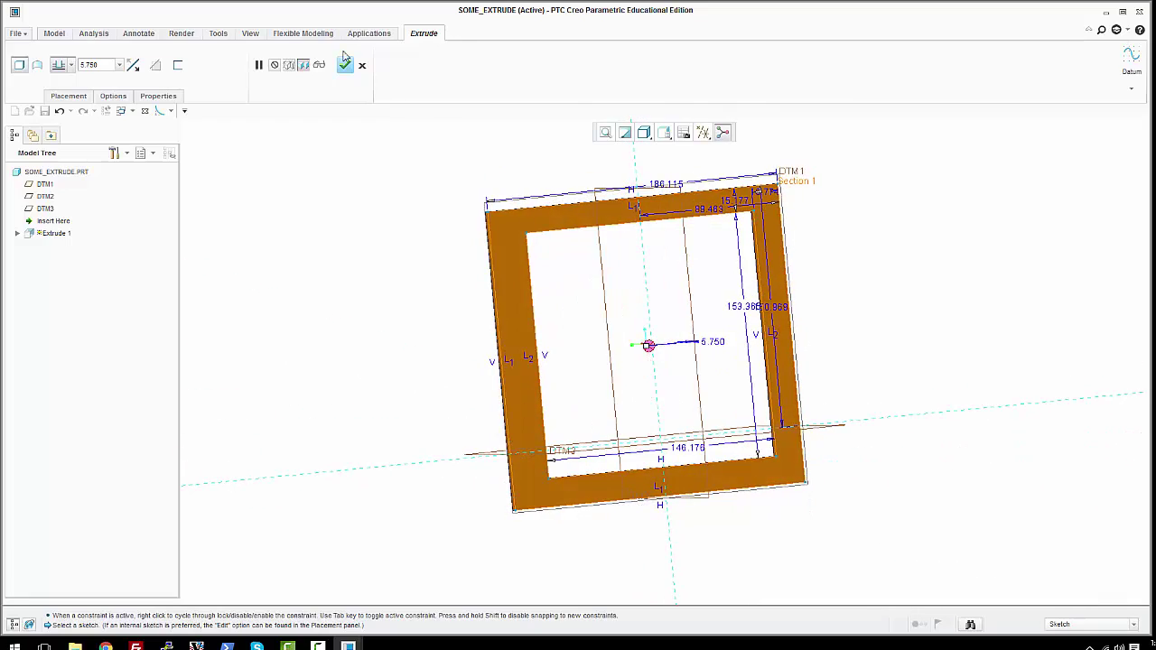